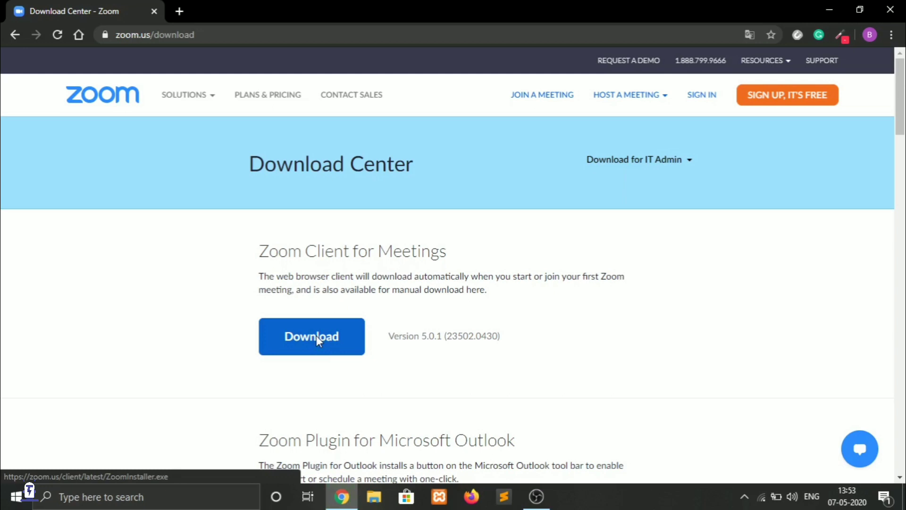
Download the Zoom Client for Meetings and save ZoomInstaller.exe in the personal user folder under C:\Users, replacing the existing file
click(316, 335)
scroll(315, 338, down, 4)
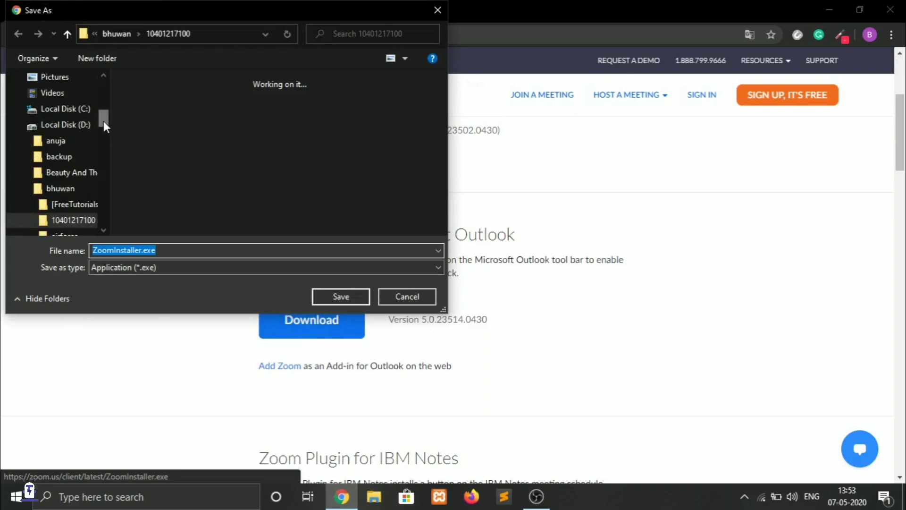
click(85, 109)
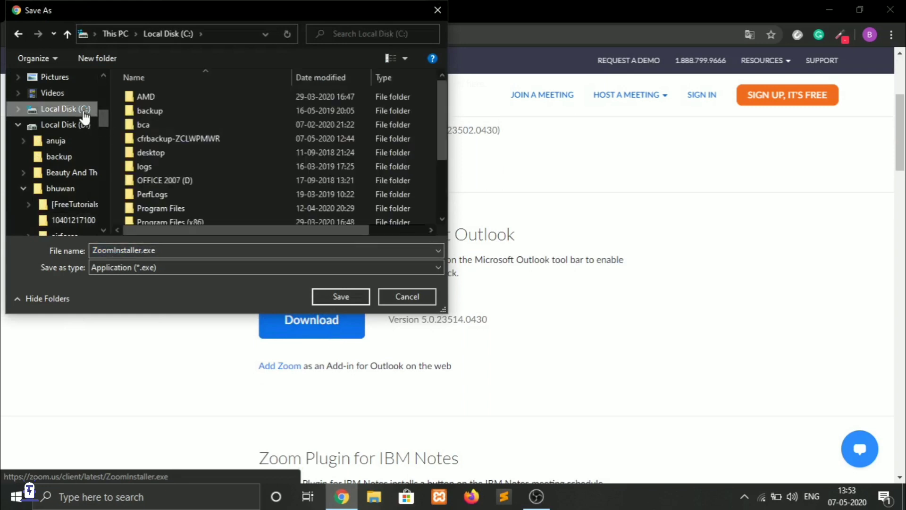
scroll(225, 120, down, 2)
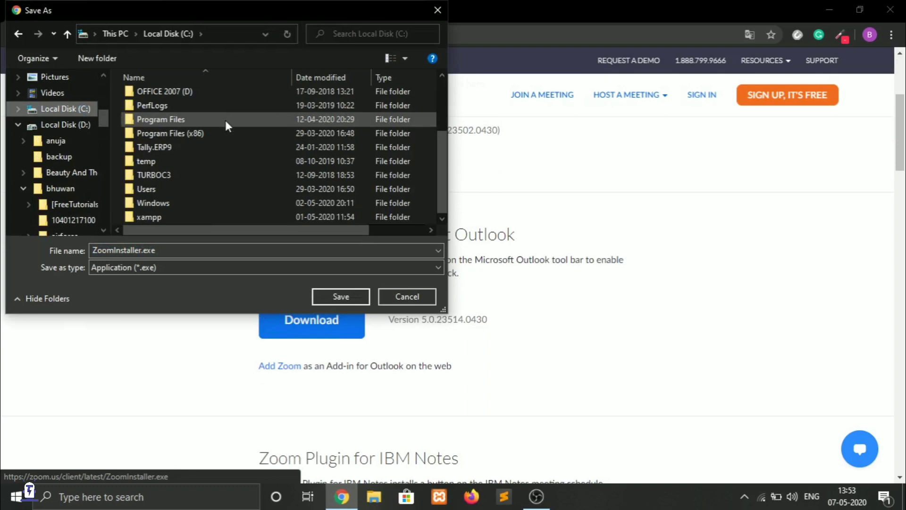
double_click(169, 189)
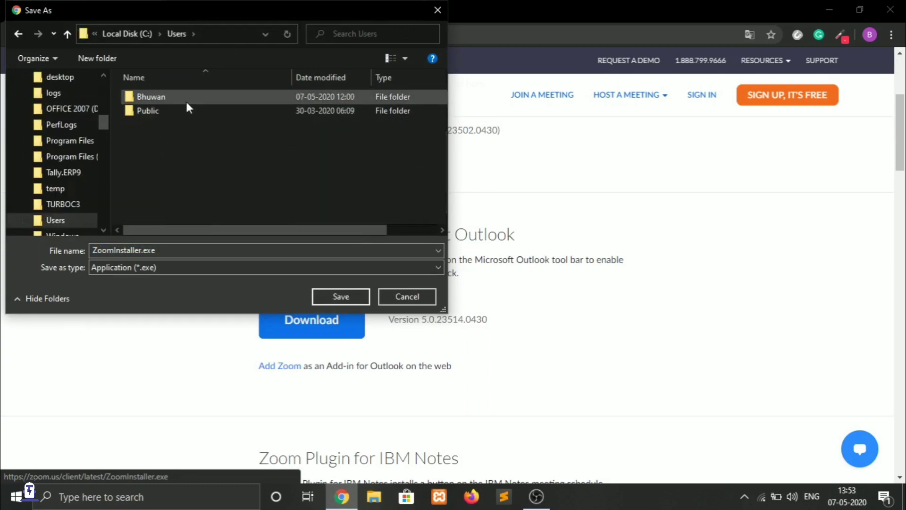
double_click(189, 101)
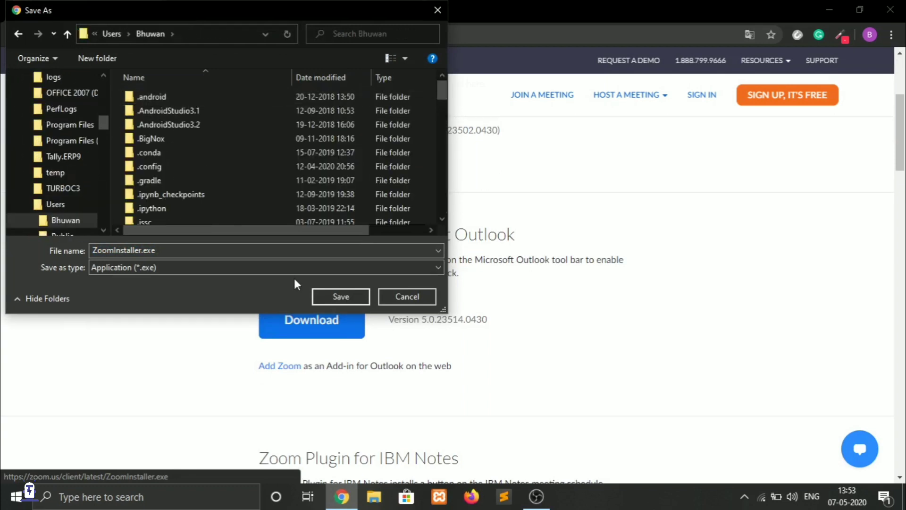
click(336, 297)
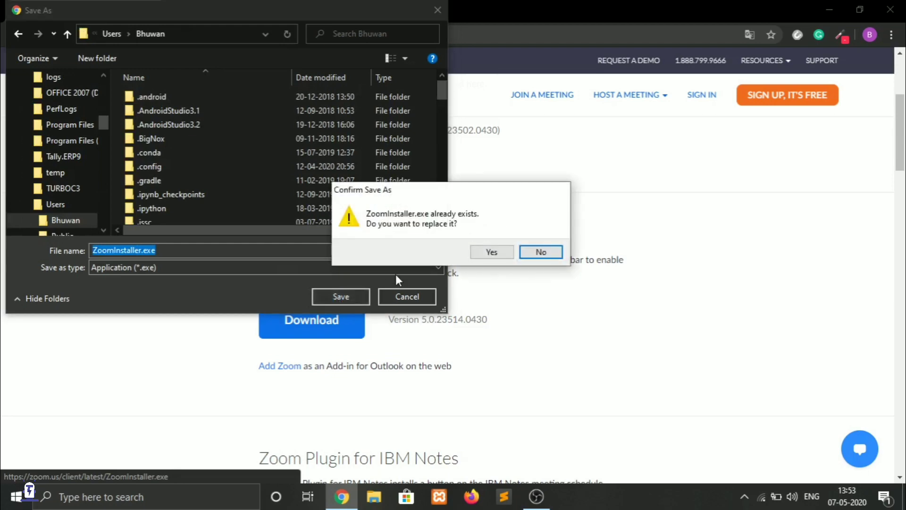
click(494, 253)
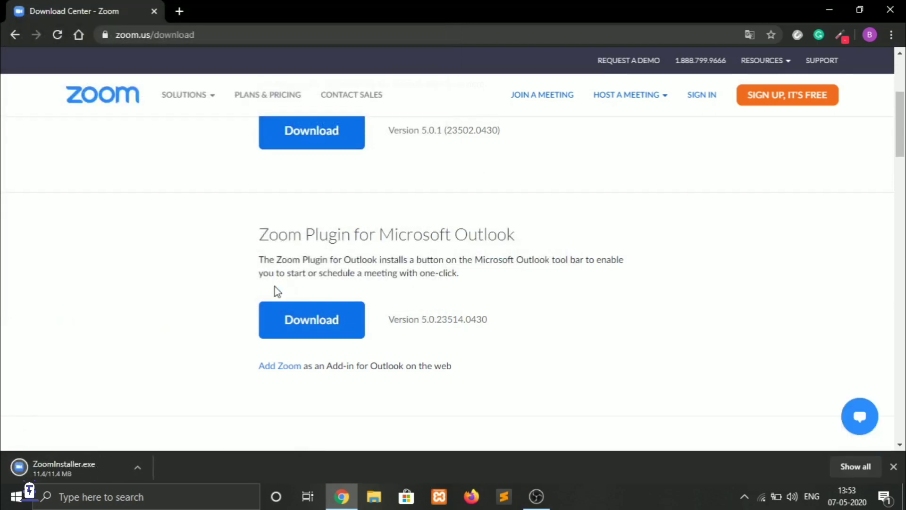
Look through the other downloads in the Download Center, including the Outlook and IBM Notes plugins and the browser extensions
scroll(275, 287, down, 4)
scroll(275, 287, up, 2)
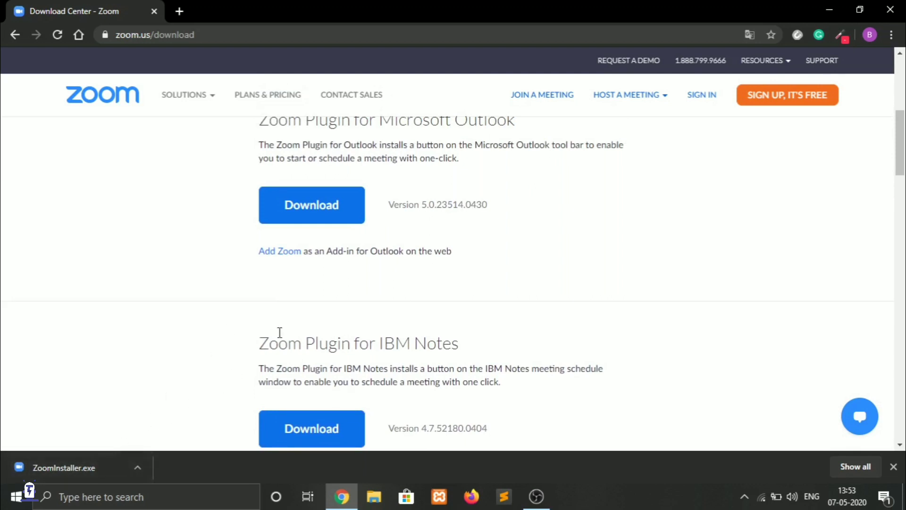
scroll(279, 330, up, 2)
scroll(280, 331, up, 1)
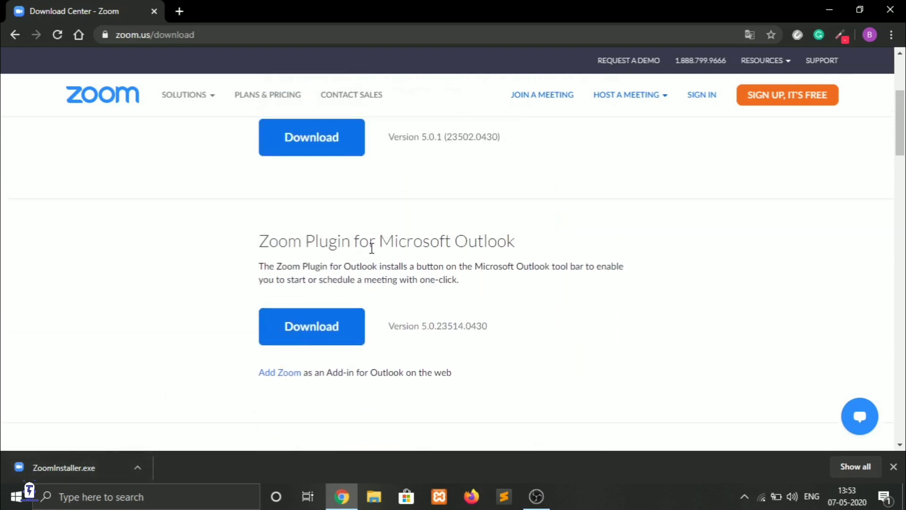
scroll(418, 257, down, 5)
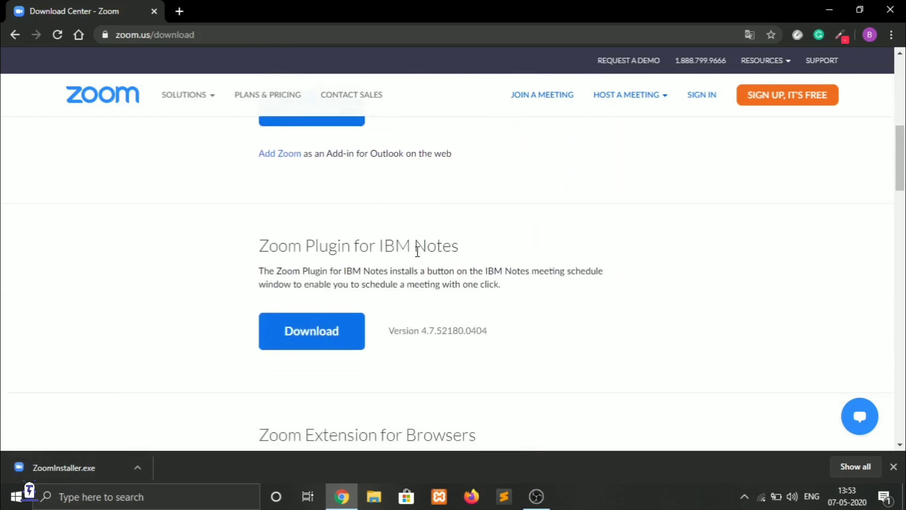
scroll(419, 250, down, 5)
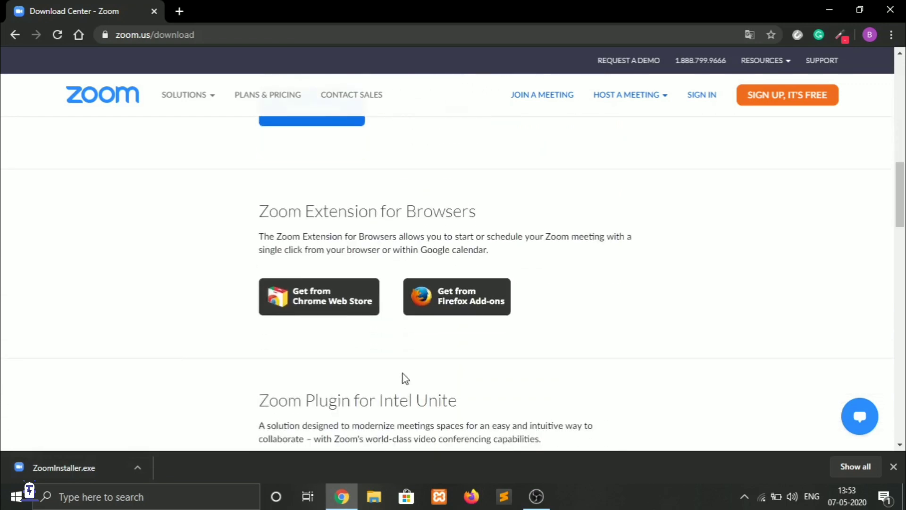
scroll(406, 379, down, 5)
scroll(405, 379, up, 17)
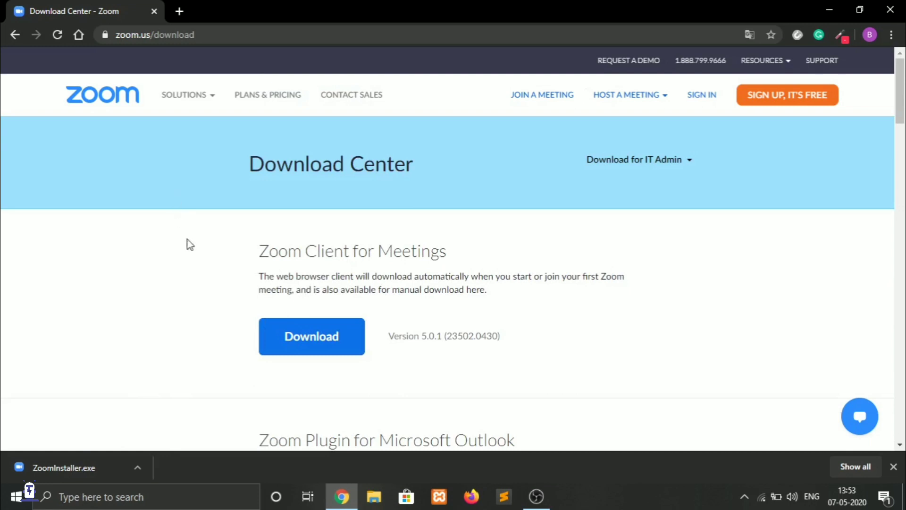
Run the downloaded ZoomInstaller.exe to install the Zoom client
click(139, 467)
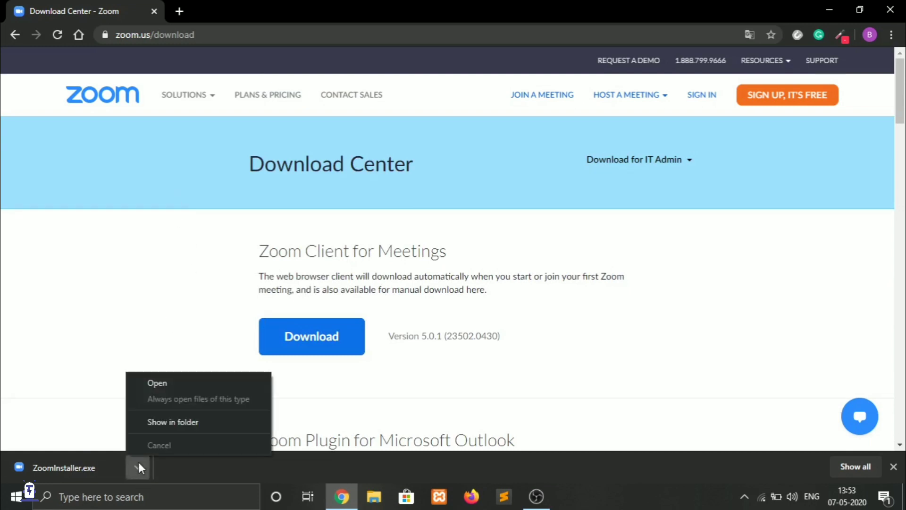
click(163, 384)
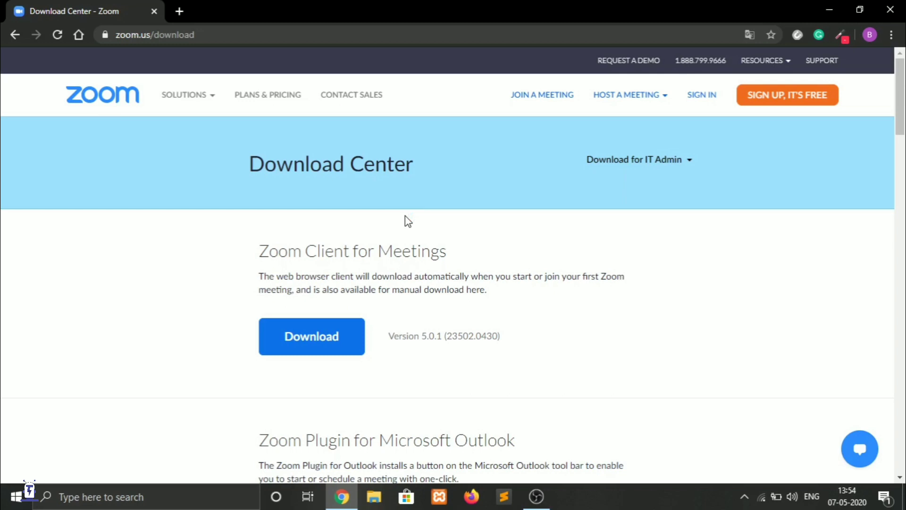
Open the Zoom website's home page and examine the offered services, from Meetings to Chat, and the customer reviews section
click(111, 97)
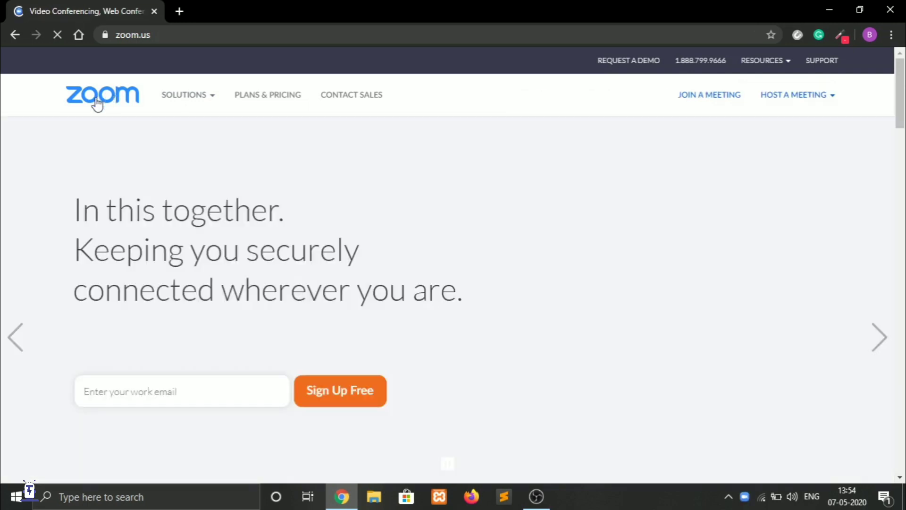
scroll(211, 207, down, 7)
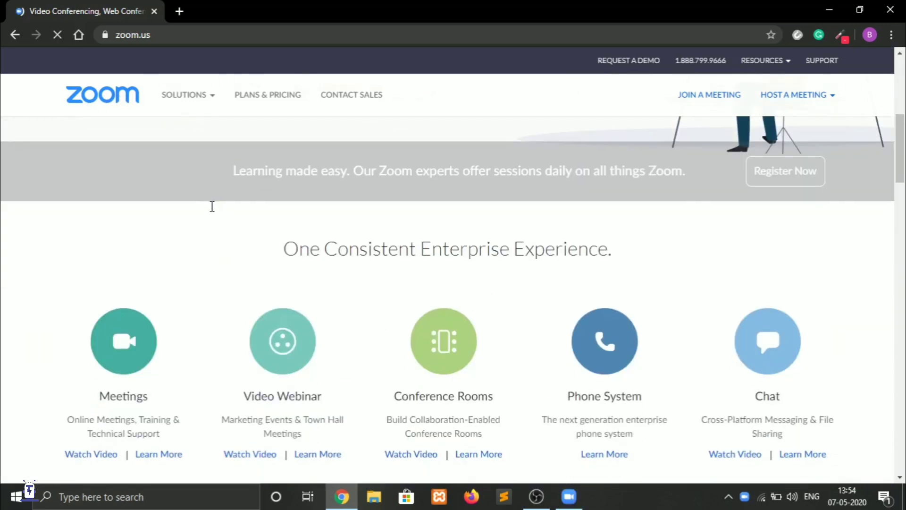
scroll(132, 204, down, 5)
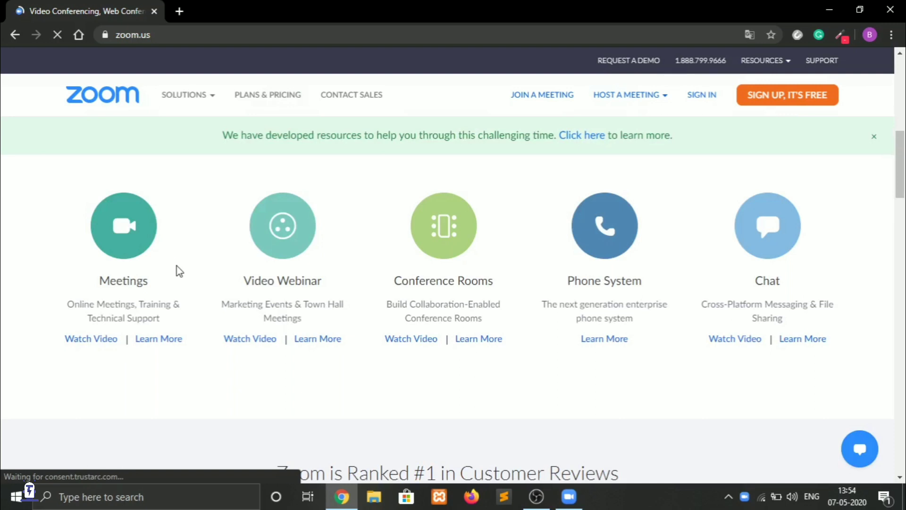
drag(251, 283, 322, 282)
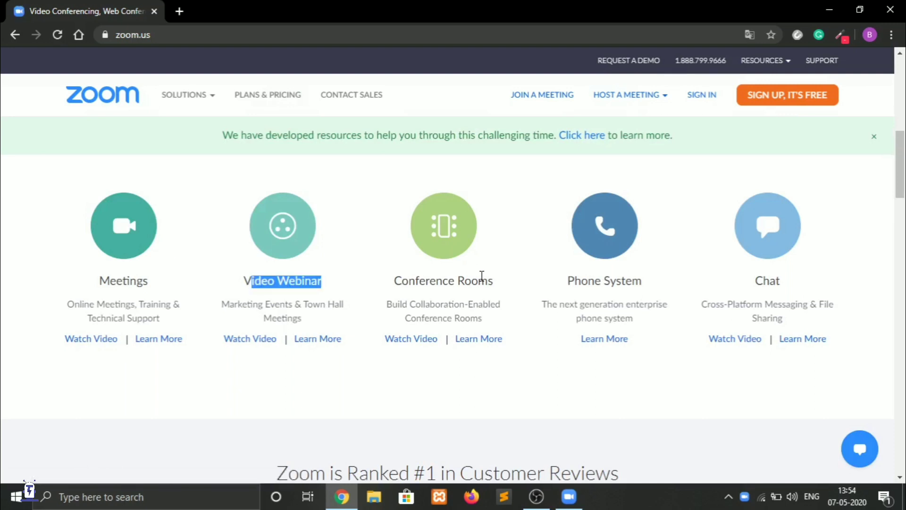
drag(494, 282, 420, 282)
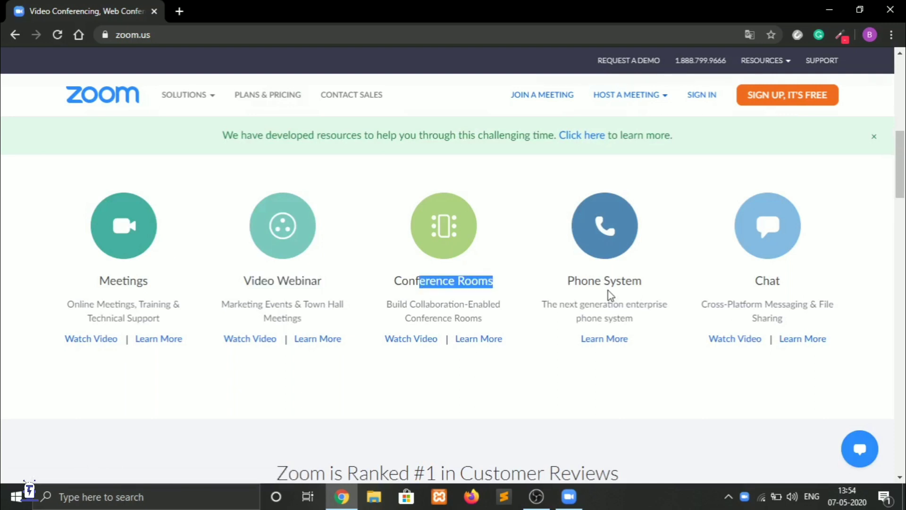
drag(644, 281, 569, 282)
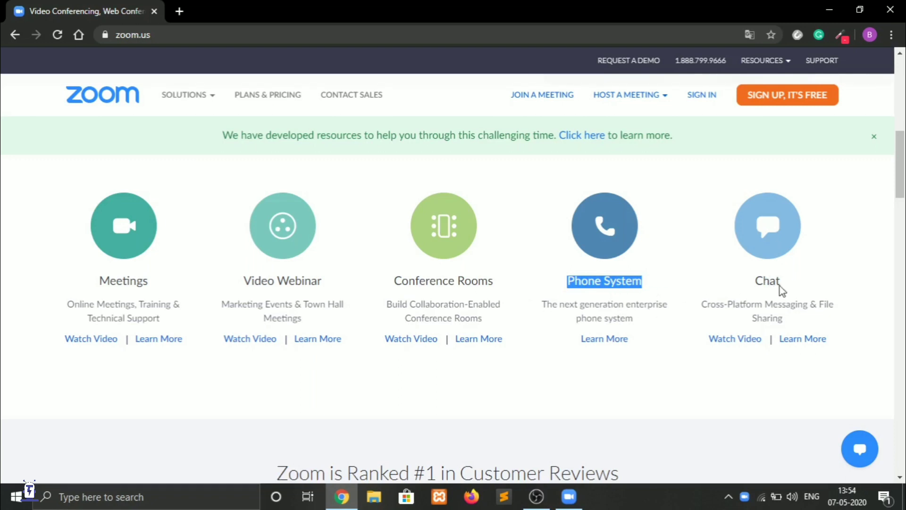
scroll(660, 283, down, 1)
scroll(661, 282, down, 5)
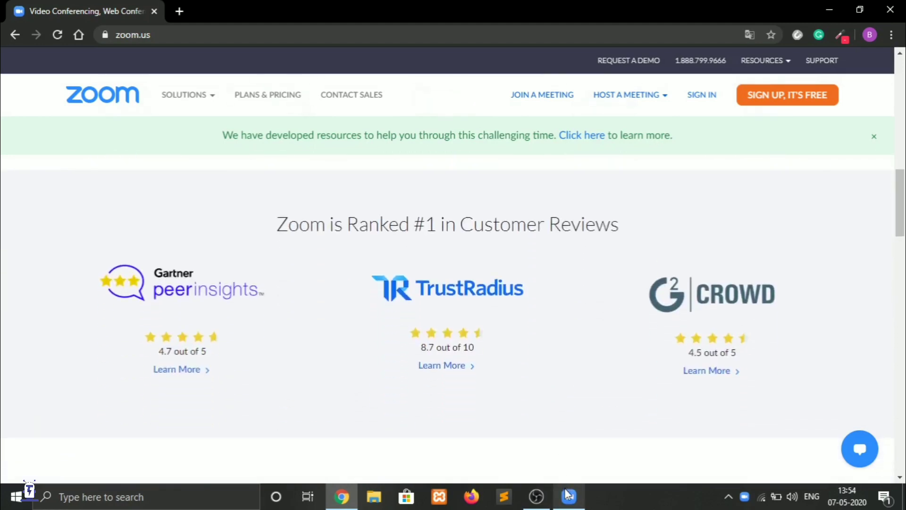
Switch to the Zoom desktop client and sign in with an existing Google account, allowing the browser to open Zoom Meetings
mouse_move(569, 494)
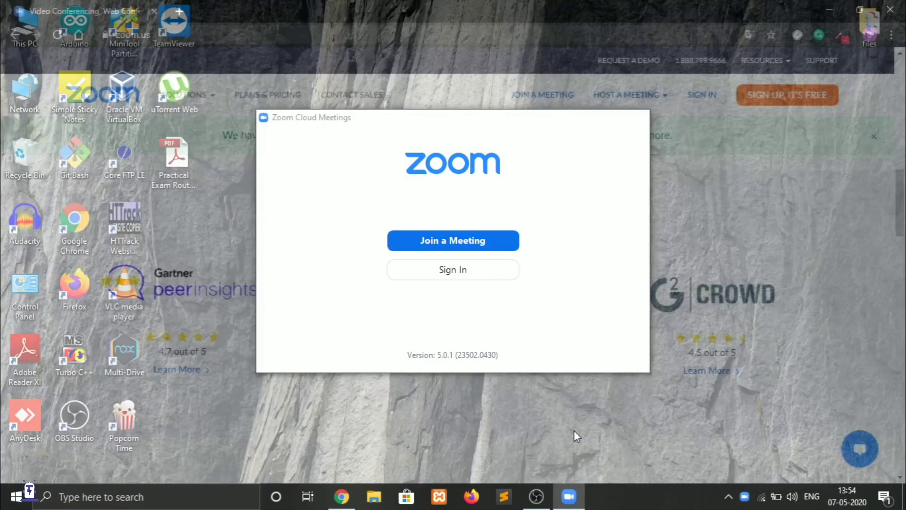
click(574, 430)
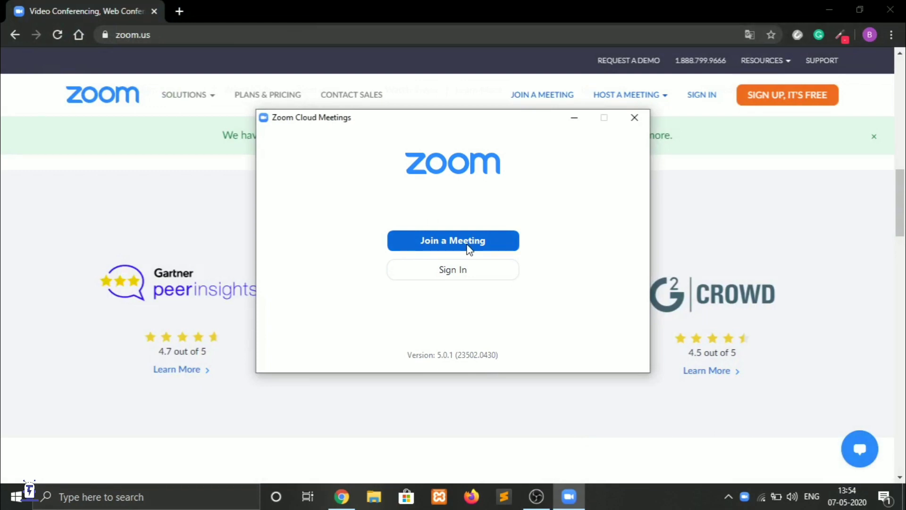
click(458, 279)
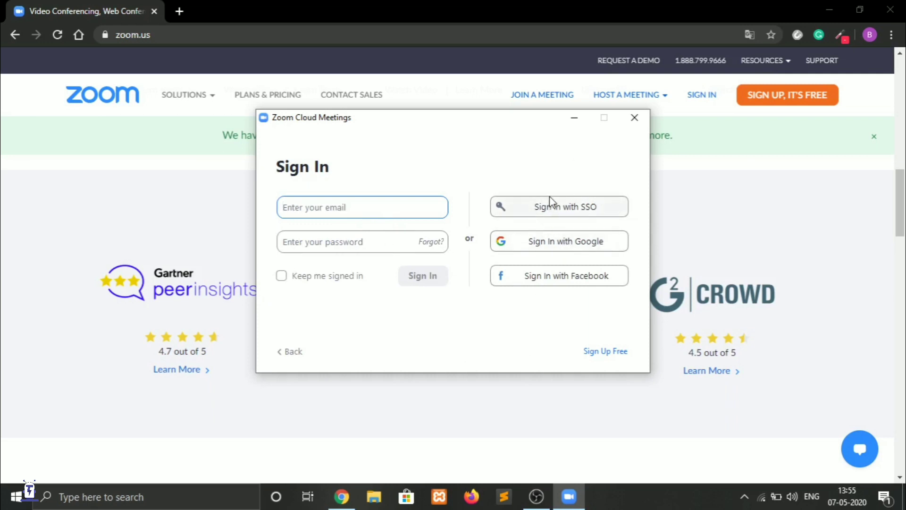
click(557, 253)
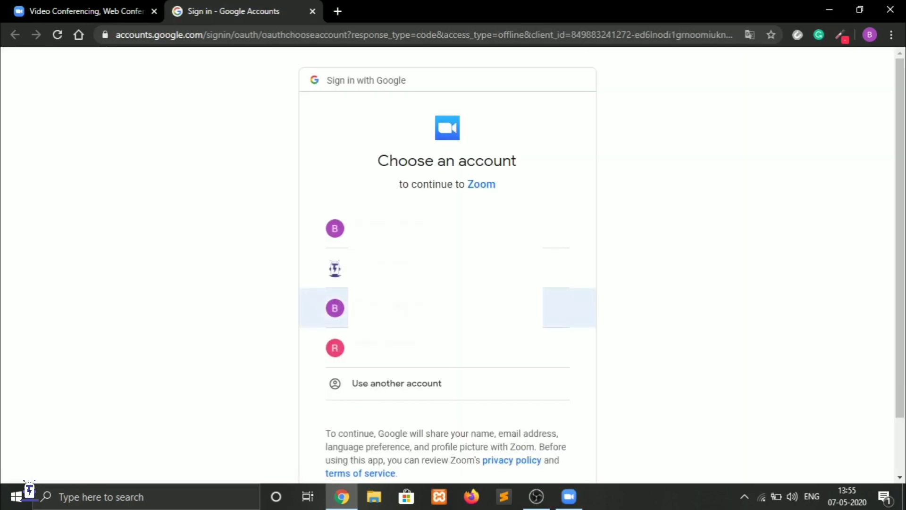
click(402, 307)
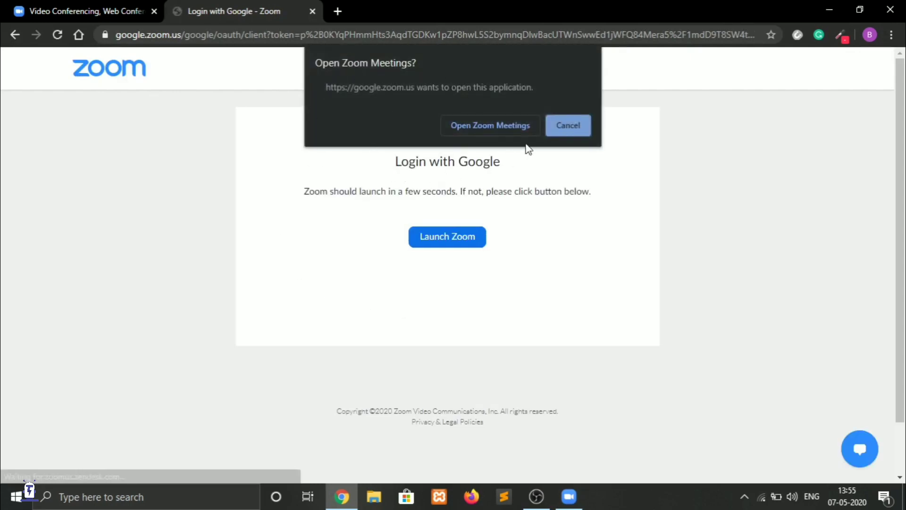
click(475, 125)
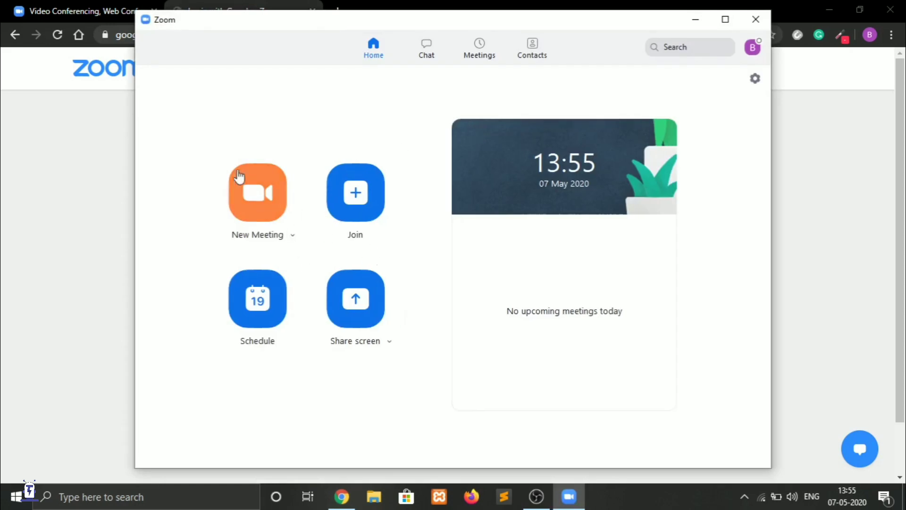
Review the New Meeting options, including starting with video and the choices for the Personal Meeting ID
mouse_move(653, 150)
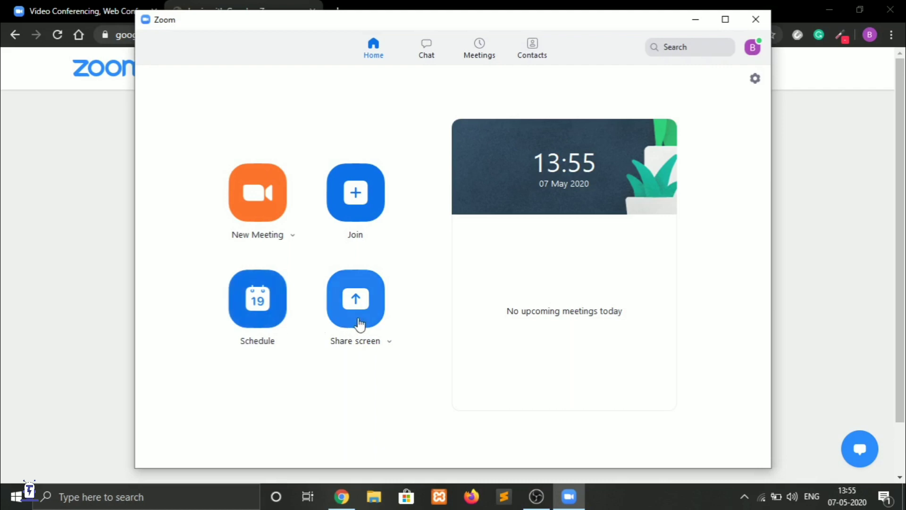
click(292, 236)
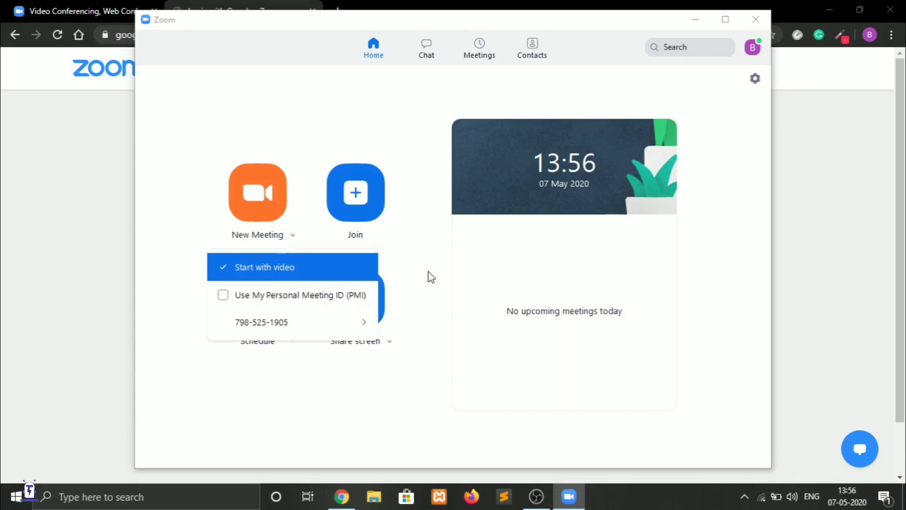
mouse_move(267, 321)
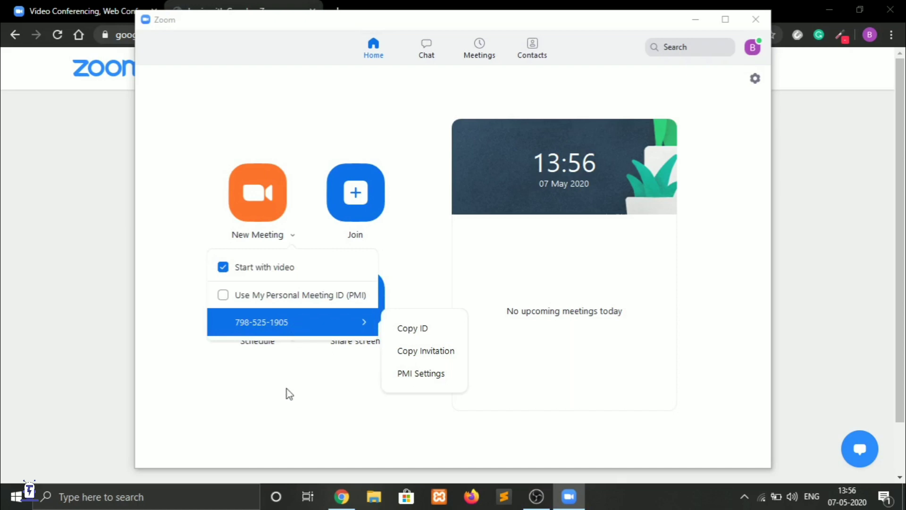
click(304, 396)
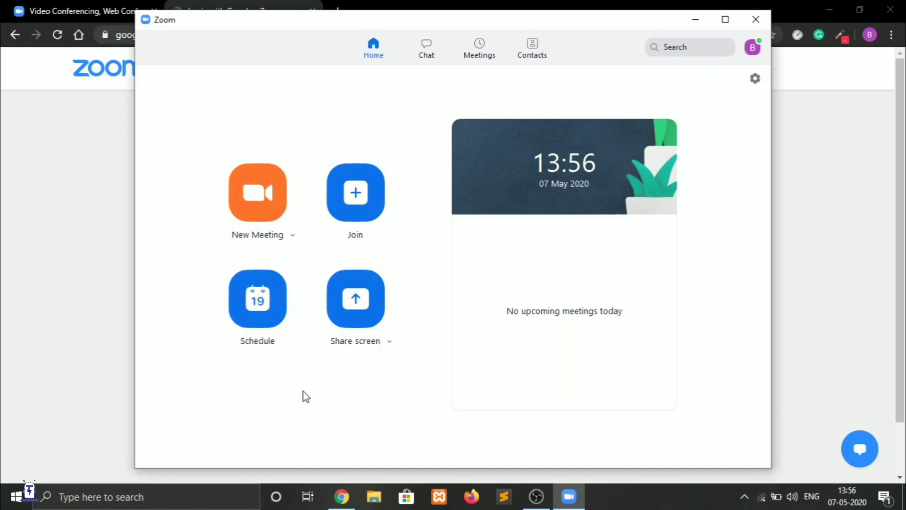
Start scheduling a meeting and replace its default topic with "How to use Zoom"
click(259, 313)
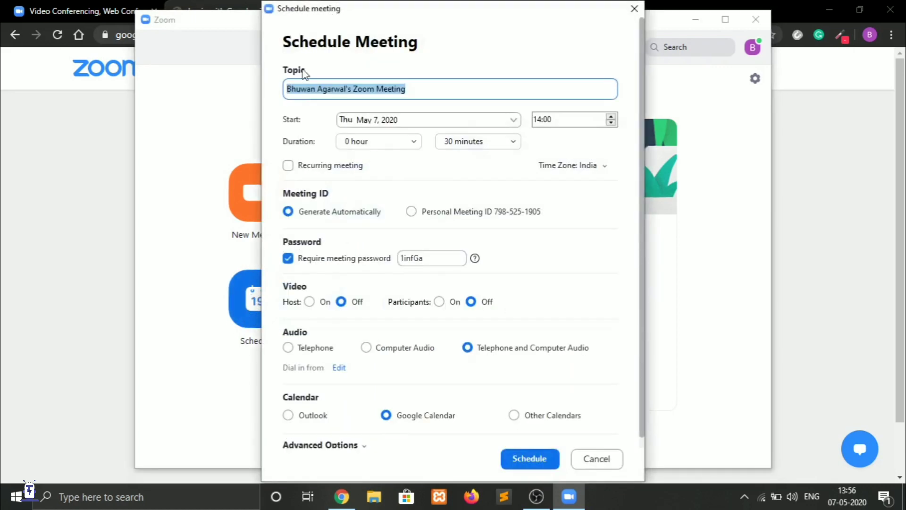
click(415, 90)
key(BackSpace)
key(BackSpace)
key(BackSpace)
key(BackSpace)
key(BackSpace)
key(BackSpace)
key(BackSpace)
key(BackSpace)
key(BackSpace)
key(BackSpace)
key(BackSpace)
key(BackSpace)
key(BackSpace)
key(BackSpace)
key(BackSpace)
key(BackSpace)
key(BackSpace)
key(BackSpace)
key(BackSpace)
key(BackSpace)
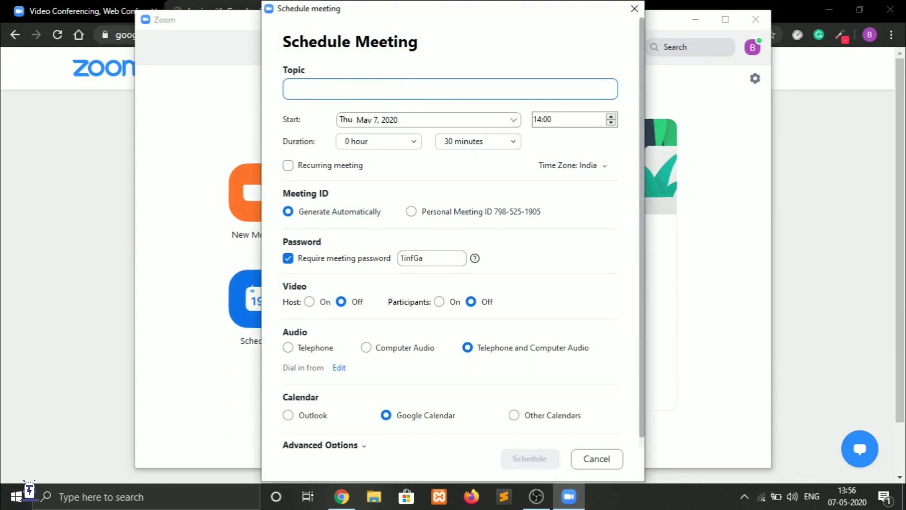
text(How to us)
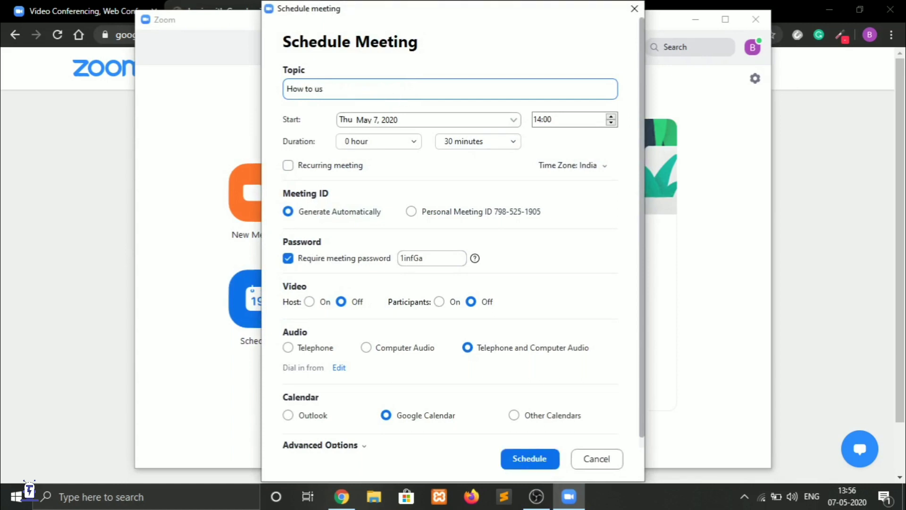
text(e ZOom)
key(BackSpace)
key(BackSpace)
key(BackSpace)
text(oom)
Try a 45-minute duration and the recurring meeting option, restoring the duration to 30 minutes and clearing the recurrence
click(513, 143)
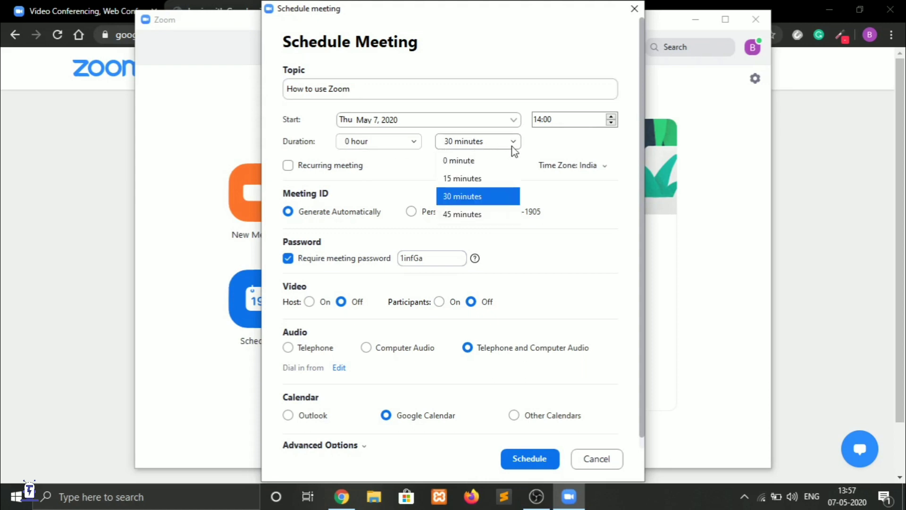
click(456, 214)
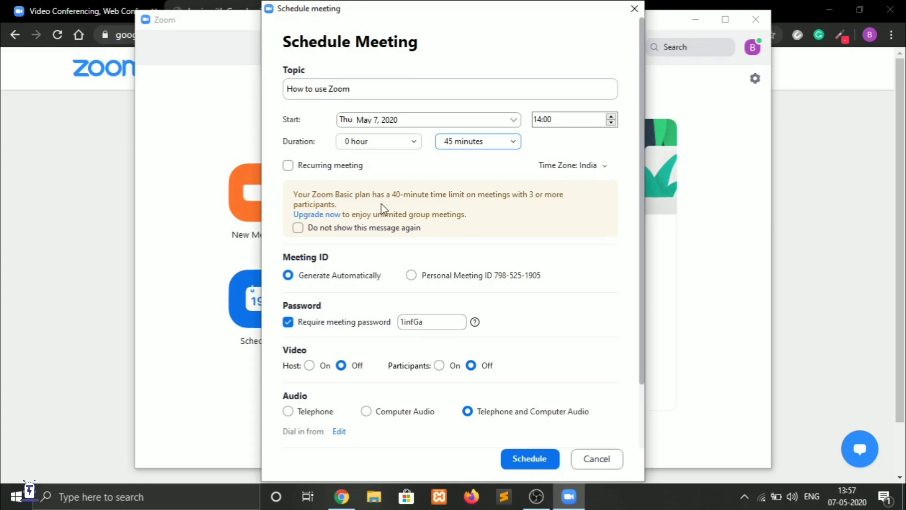
click(490, 143)
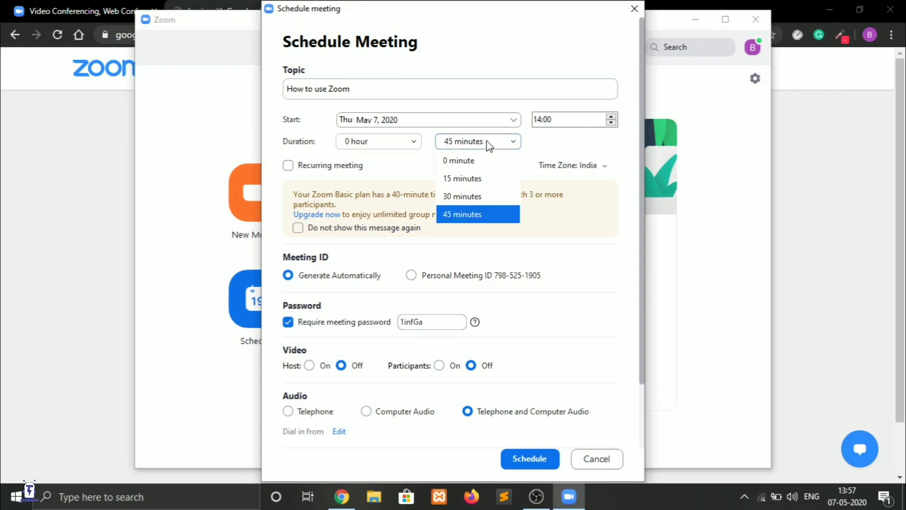
click(461, 195)
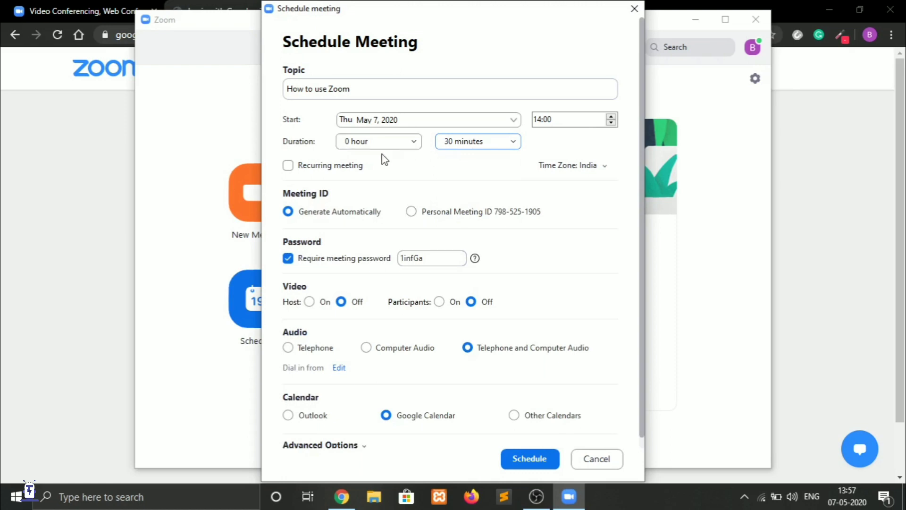
click(287, 166)
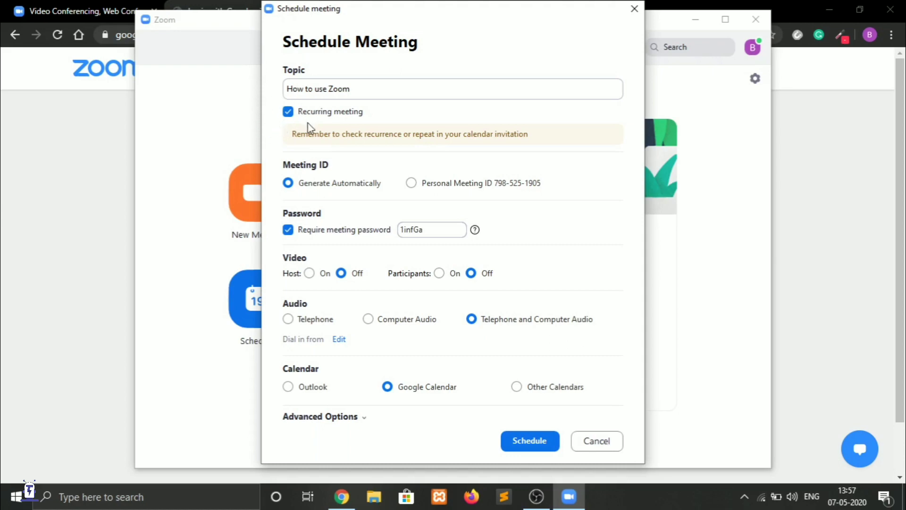
click(288, 112)
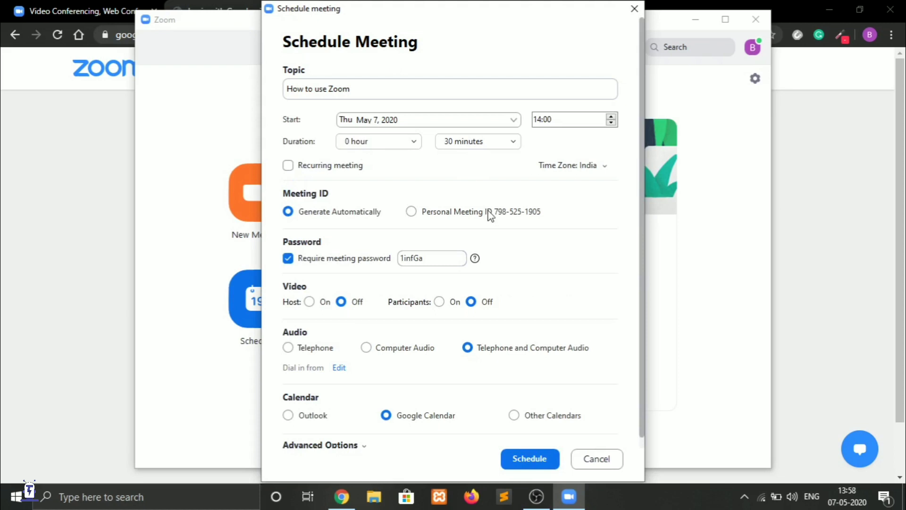
Review the Personal Meeting ID choice and the meeting password field, keeping the meeting ID on Generate Automatically
scroll(487, 212, down, 1)
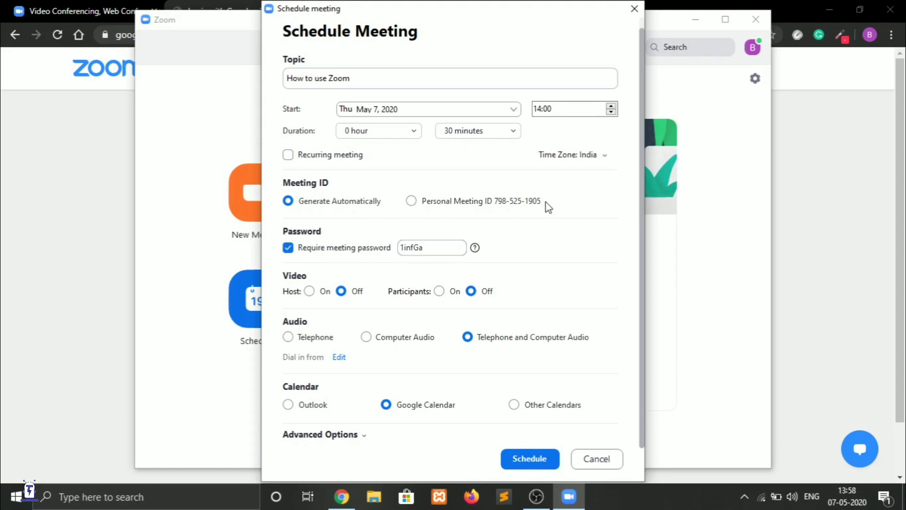
click(531, 203)
click(288, 201)
scroll(379, 203, up, 1)
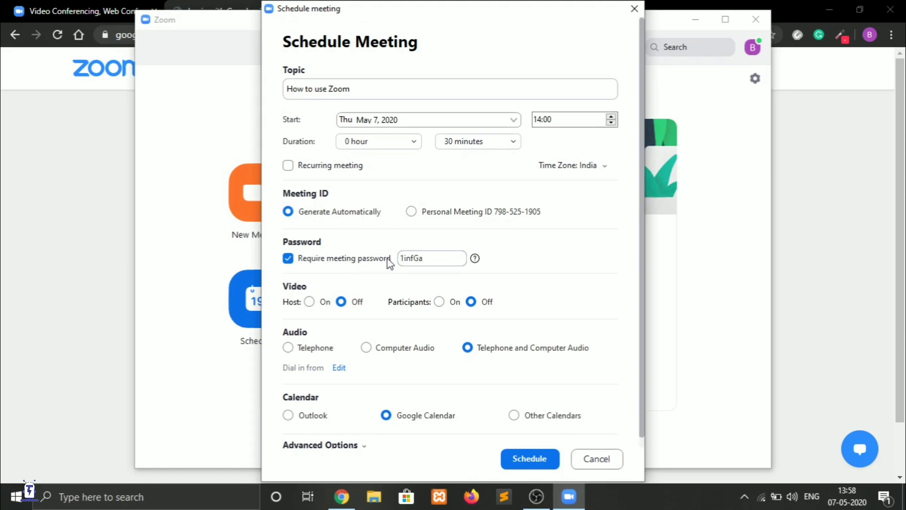
double_click(429, 259)
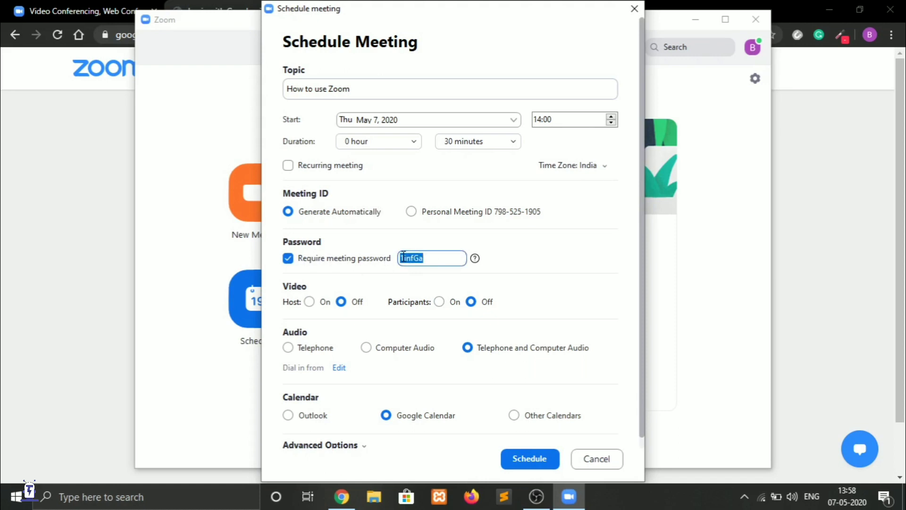
click(421, 282)
Choose Other Calendars as the meeting's calendar and expand the advanced options
scroll(423, 286, down, 1)
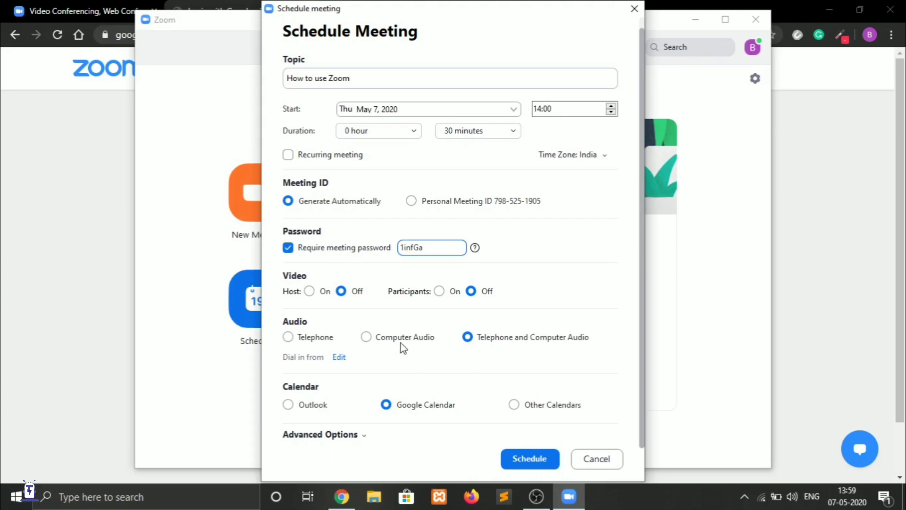
scroll(358, 368, up, 1)
scroll(325, 398, down, 1)
click(519, 408)
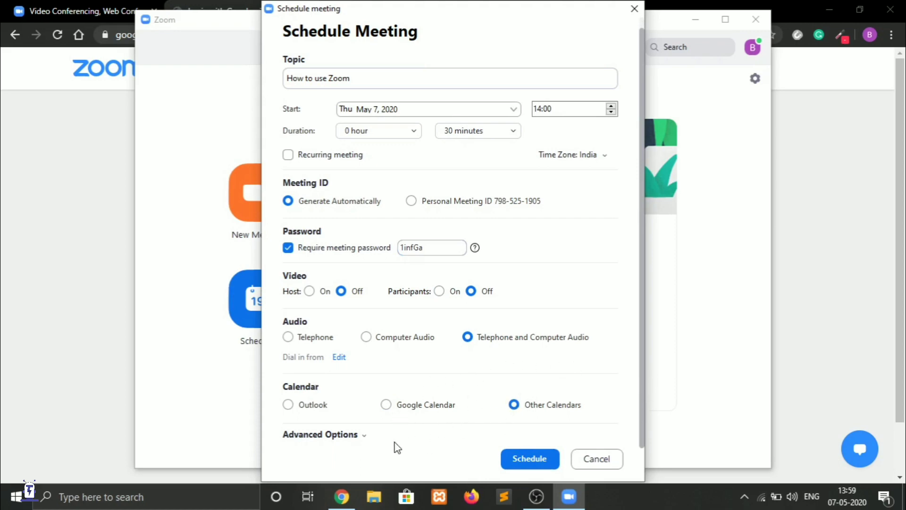
click(364, 436)
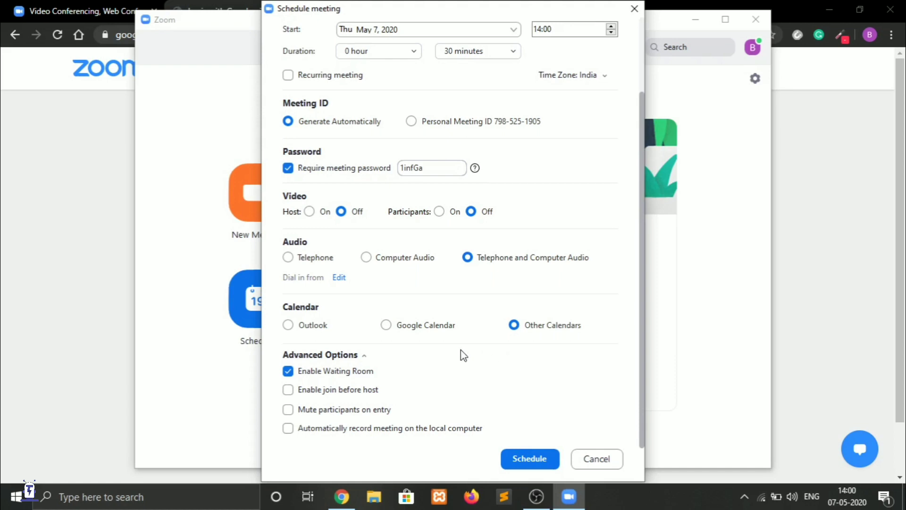
Try the meeting with the Waiting Room disabled and enable the Waiting Room again
click(288, 373)
scroll(508, 381, up, 3)
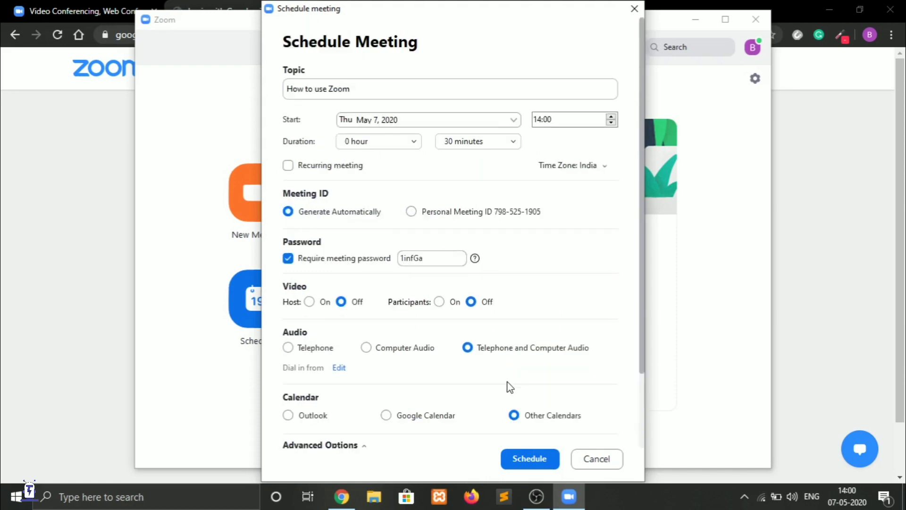
scroll(422, 333, down, 3)
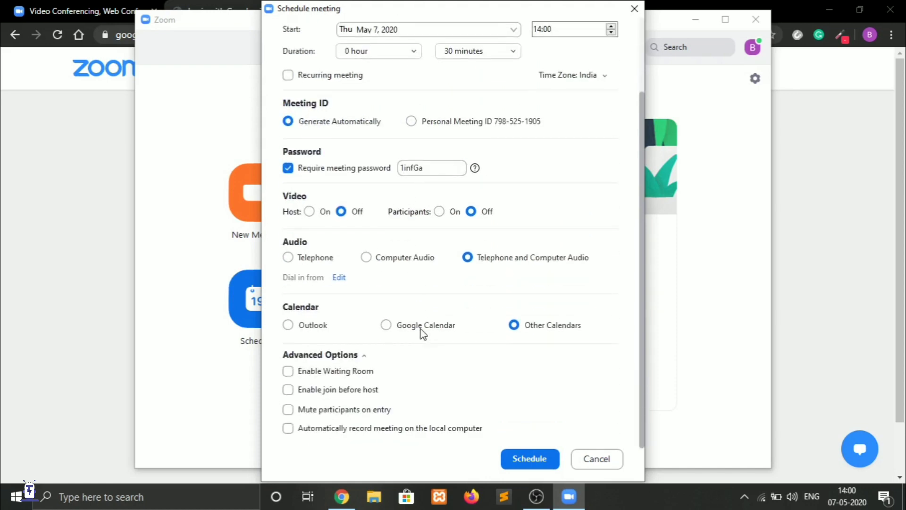
click(290, 375)
scroll(376, 398, up, 2)
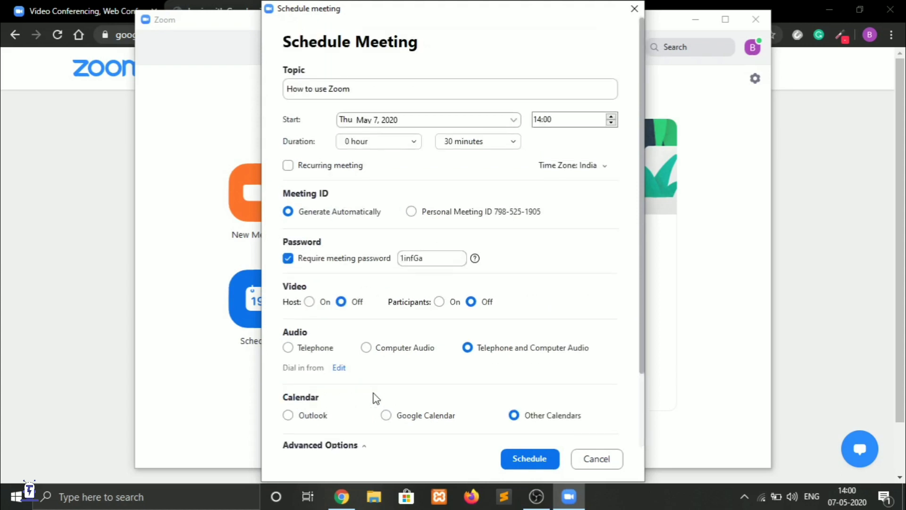
scroll(376, 398, down, 2)
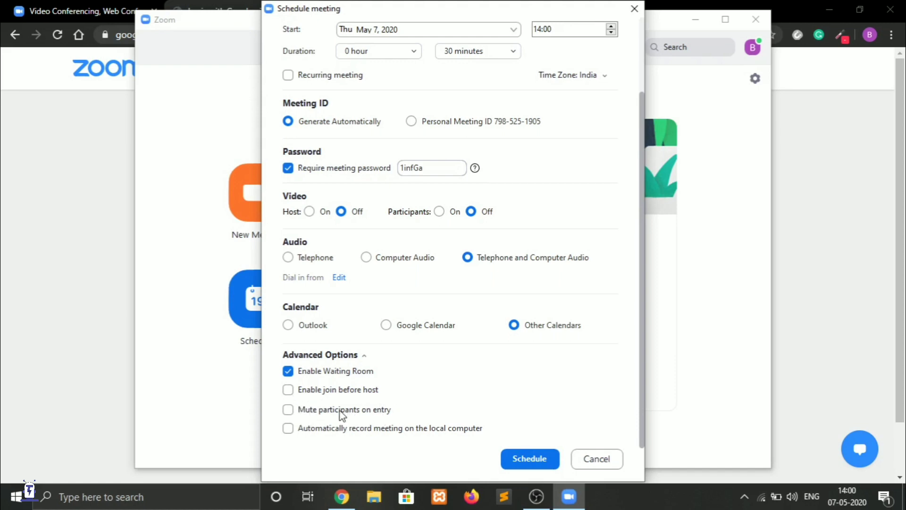
Set participants to be muted on entry, and try automatic local recording before switching it off again
click(289, 410)
click(289, 429)
click(288, 429)
Schedule the "How to use Zoom" meeting and copy its invitation to the clipboard
scroll(507, 241, up, 2)
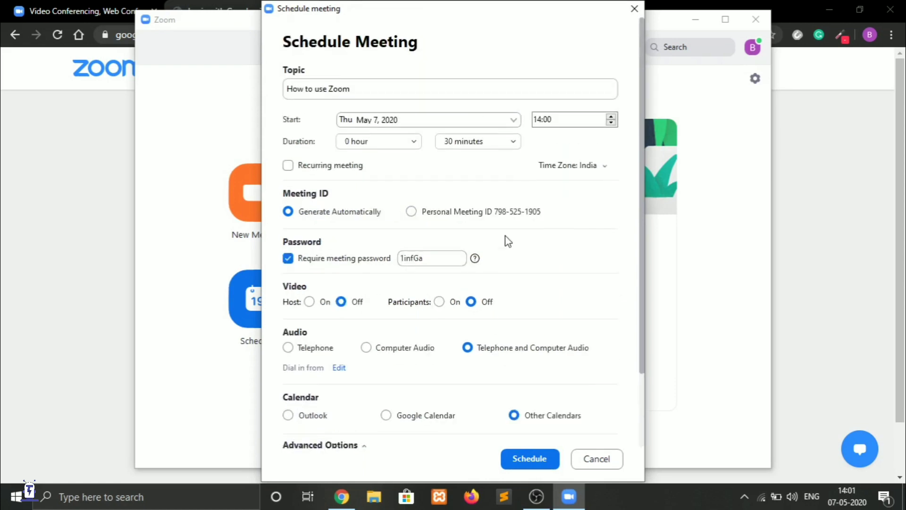
click(529, 455)
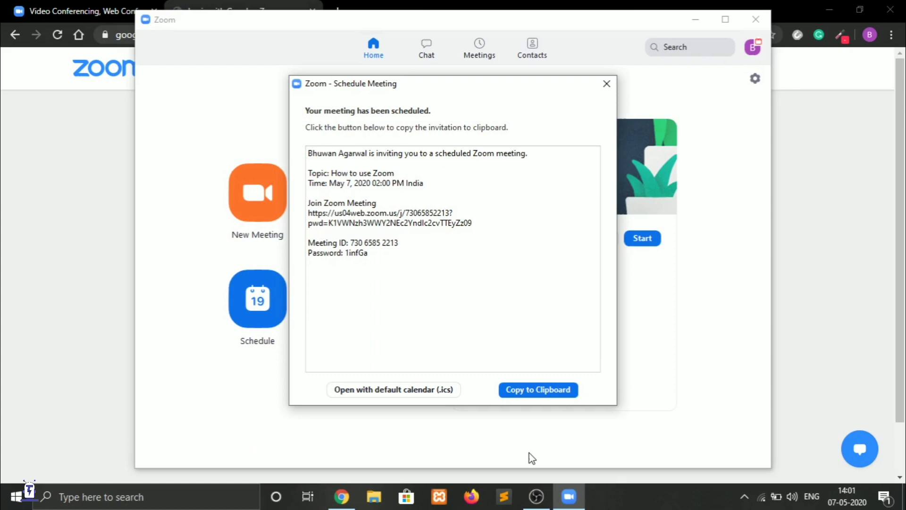
click(533, 394)
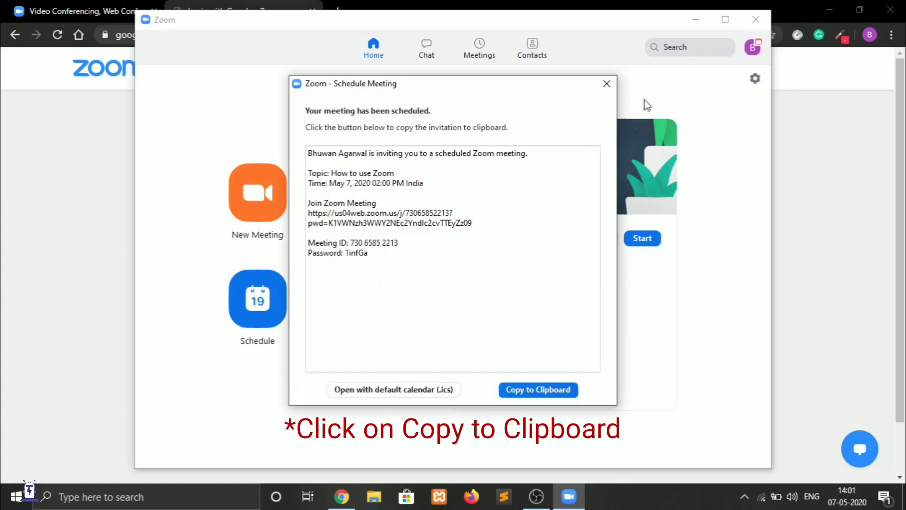
Minimize Zoom, switch to the browser and open web.whatsapp.com in a new tab to share the invitation
click(695, 19)
click(337, 12)
text(web.)
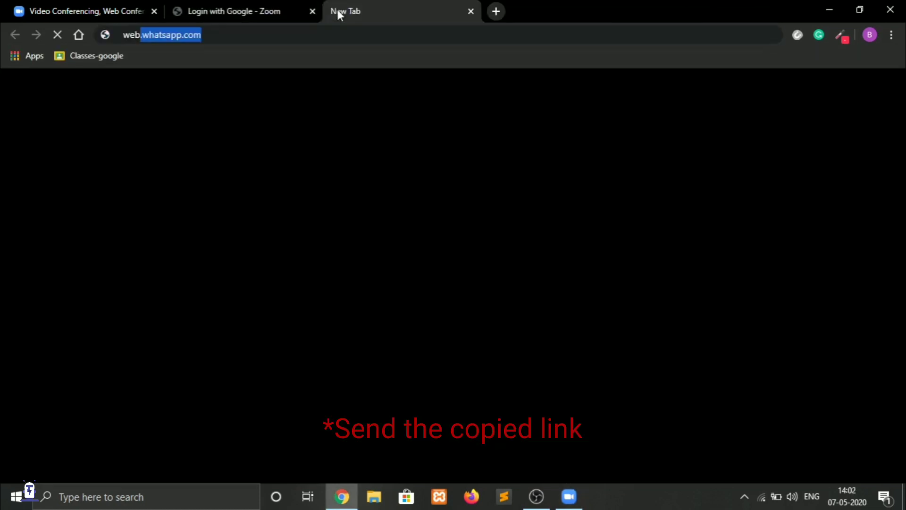
key(Return)
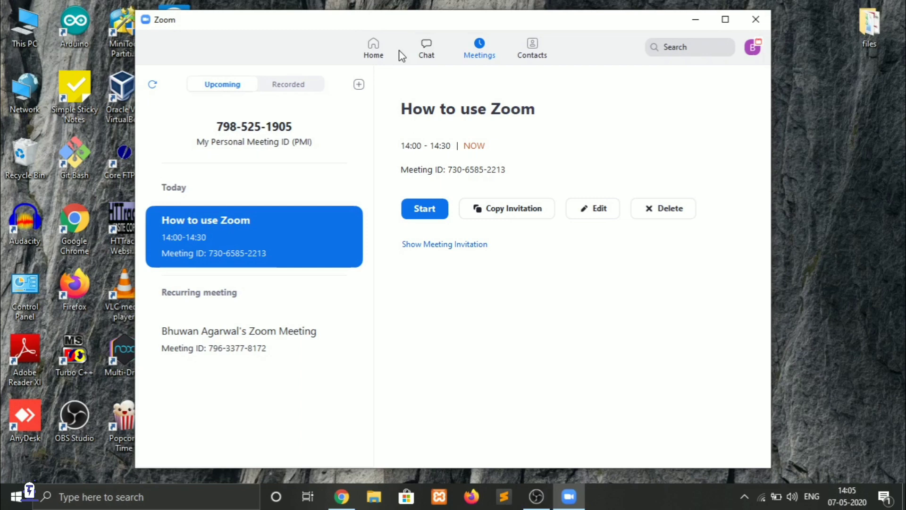
Open the upcoming "How to use Zoom" meeting for editing, review and save its settings, and close the invitation
click(389, 51)
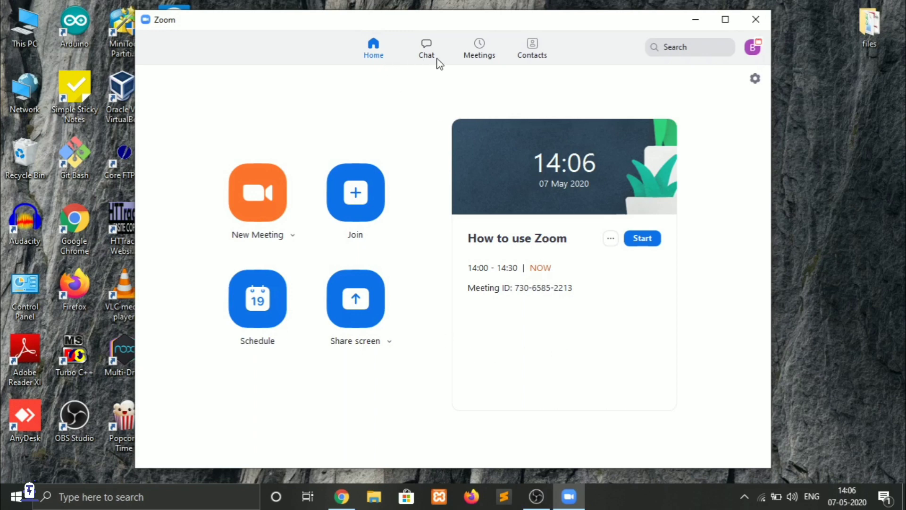
click(482, 57)
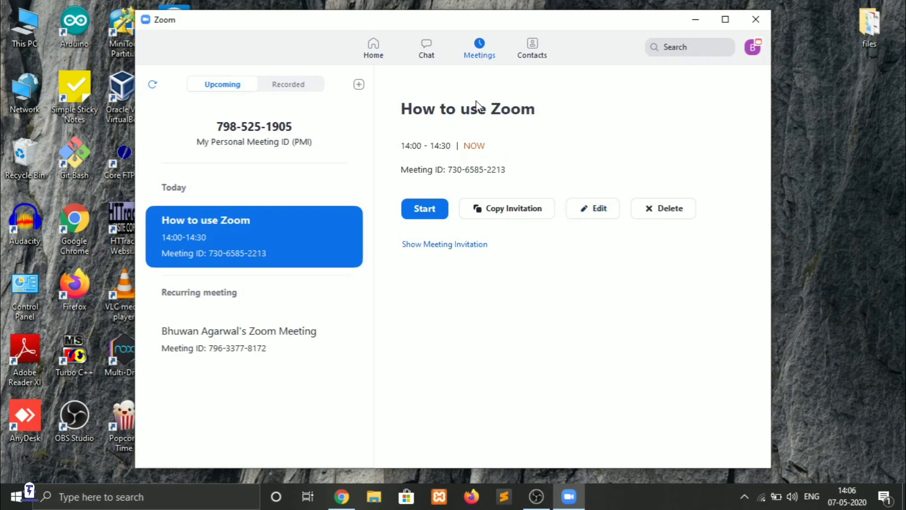
click(591, 212)
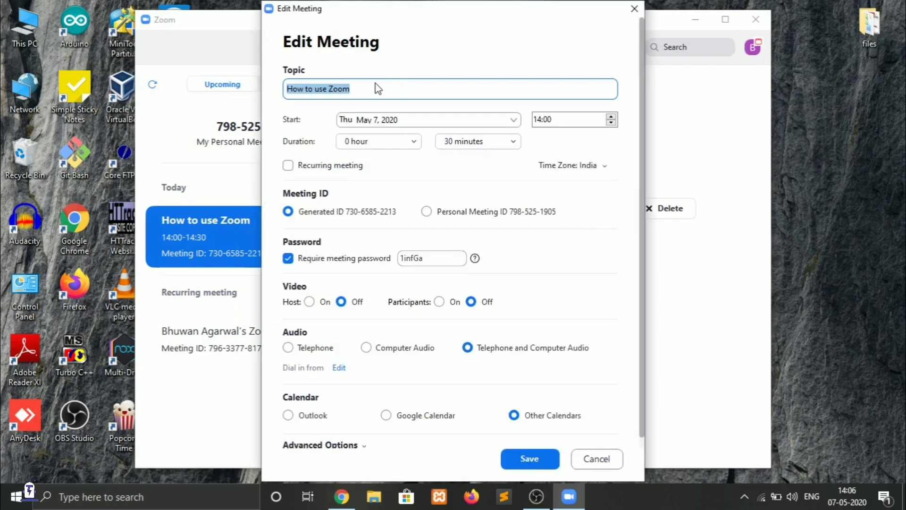
click(371, 88)
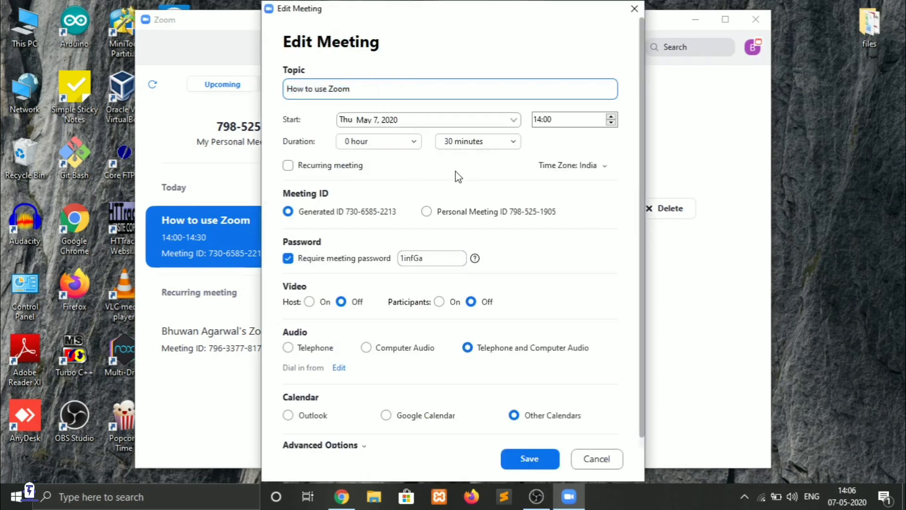
scroll(420, 233, down, 1)
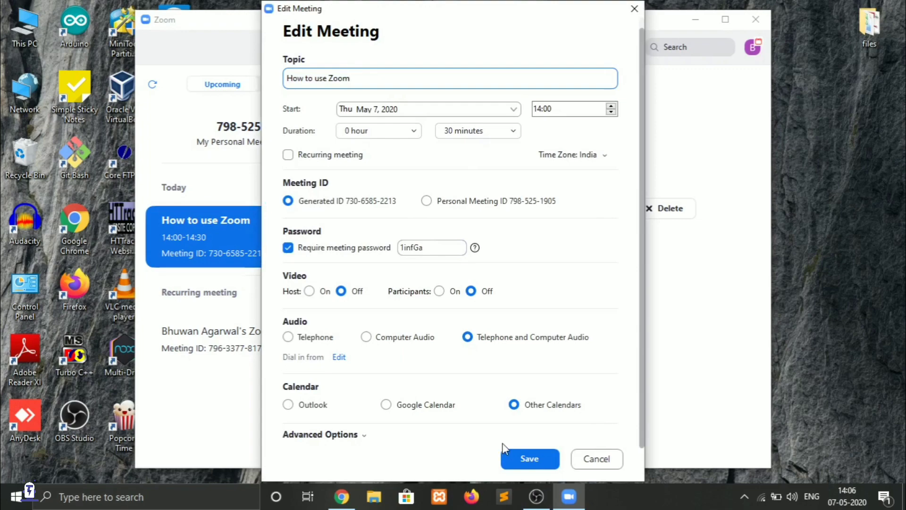
click(519, 452)
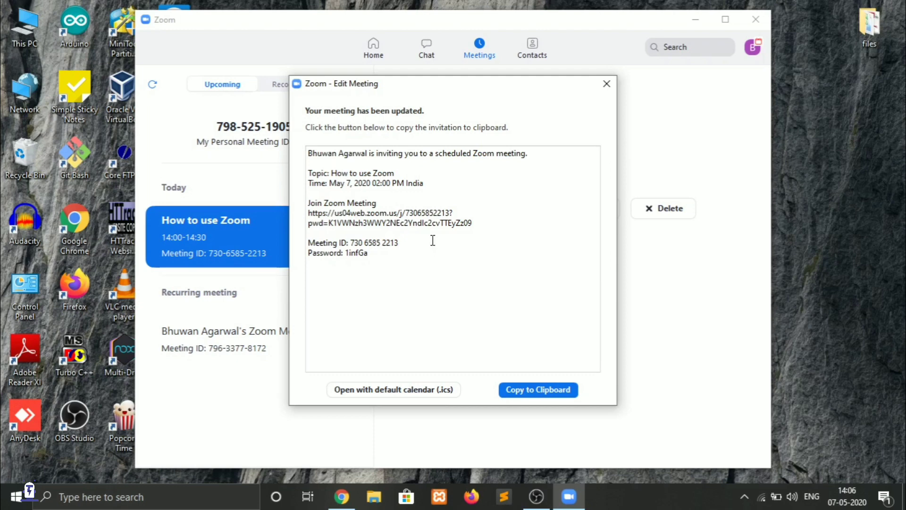
click(606, 84)
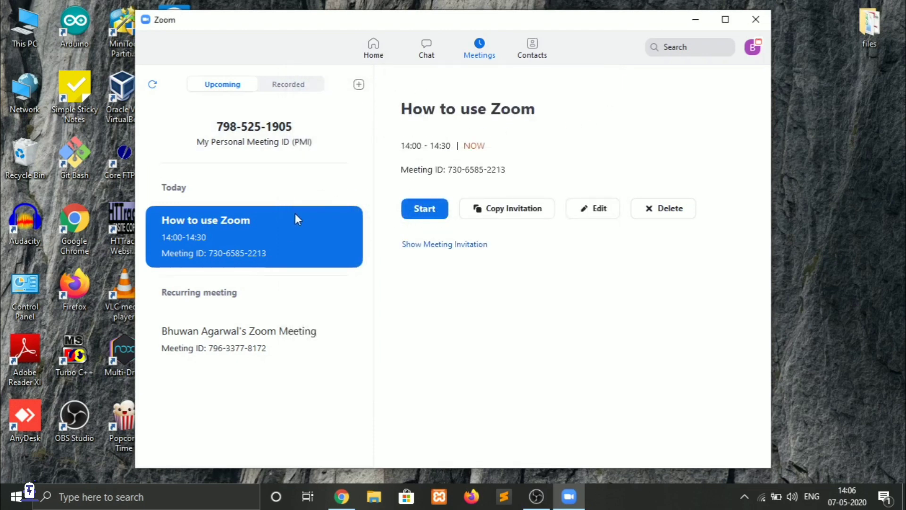
Start the "How to use Zoom" meeting and join it with computer audio
click(421, 210)
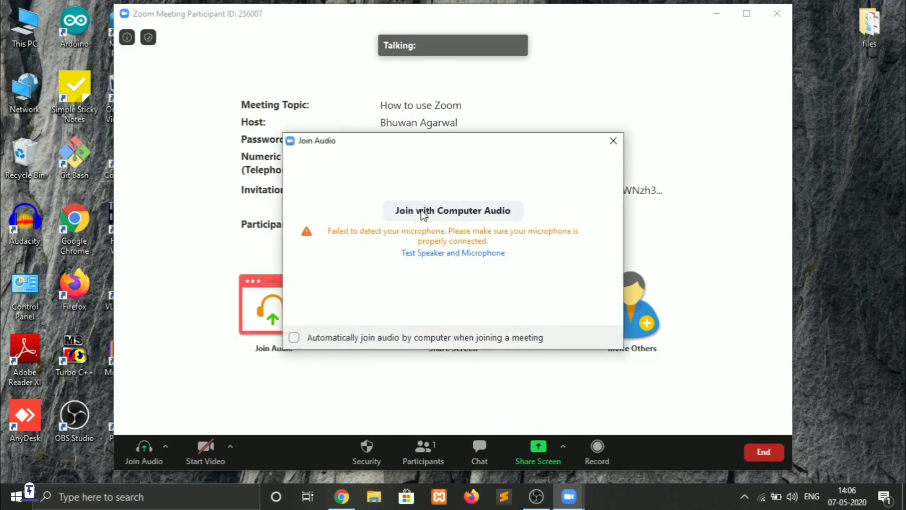
click(423, 213)
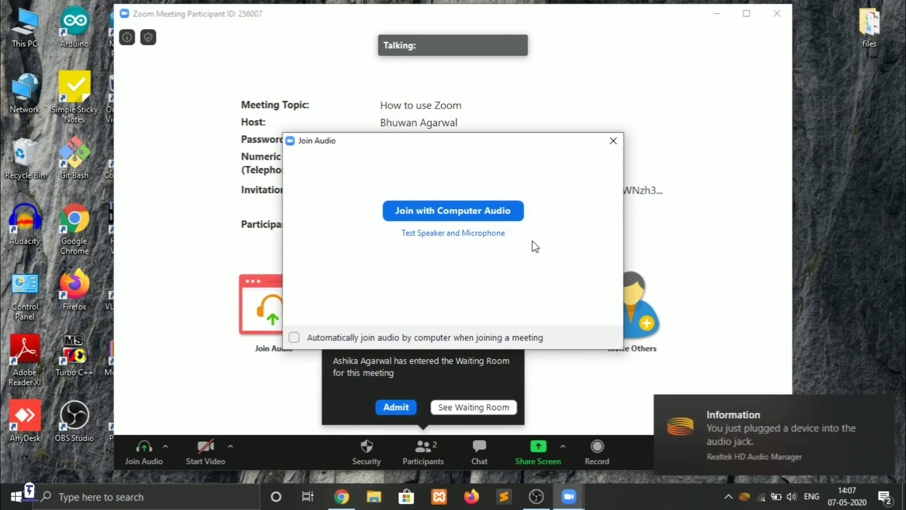
click(460, 214)
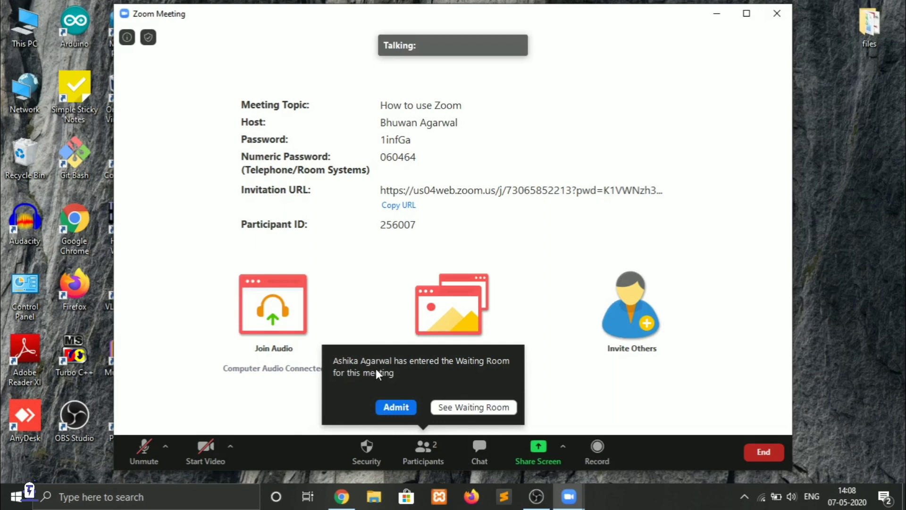
Admit the participant from the waiting room, maximize the meeting window and show the participants list
click(391, 409)
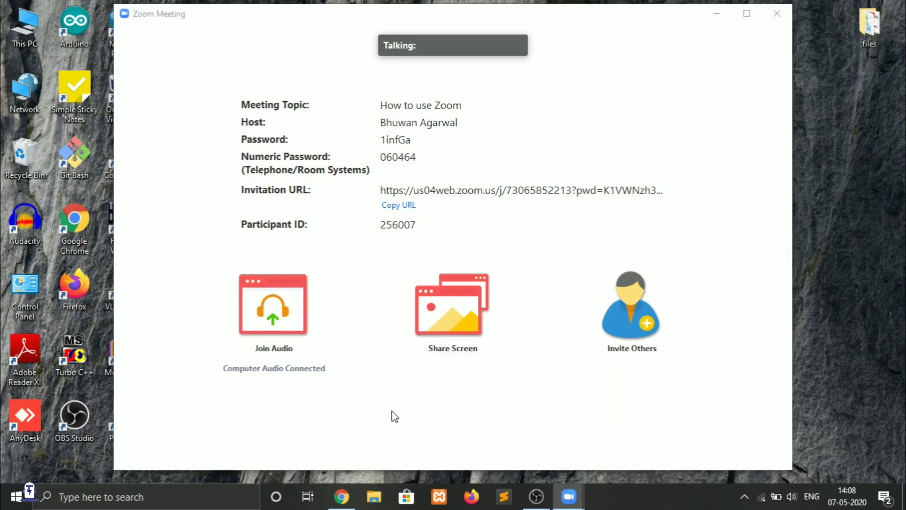
click(746, 13)
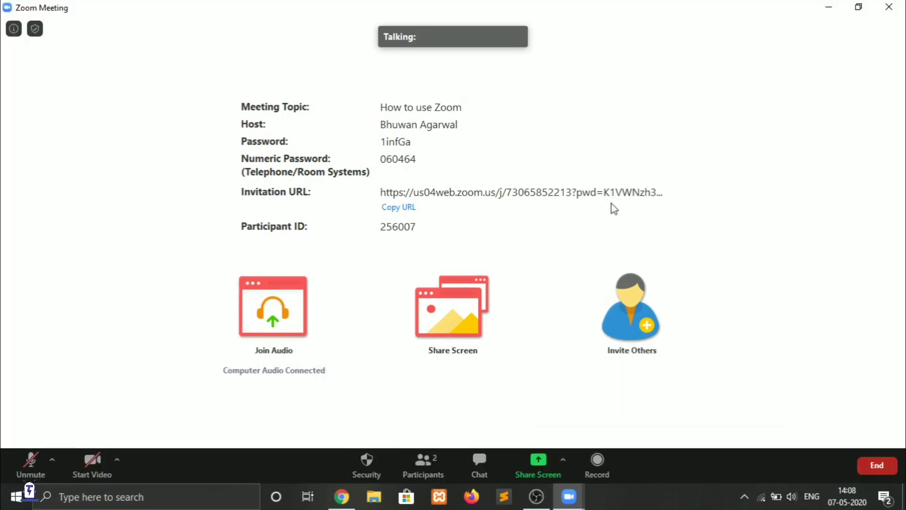
click(428, 466)
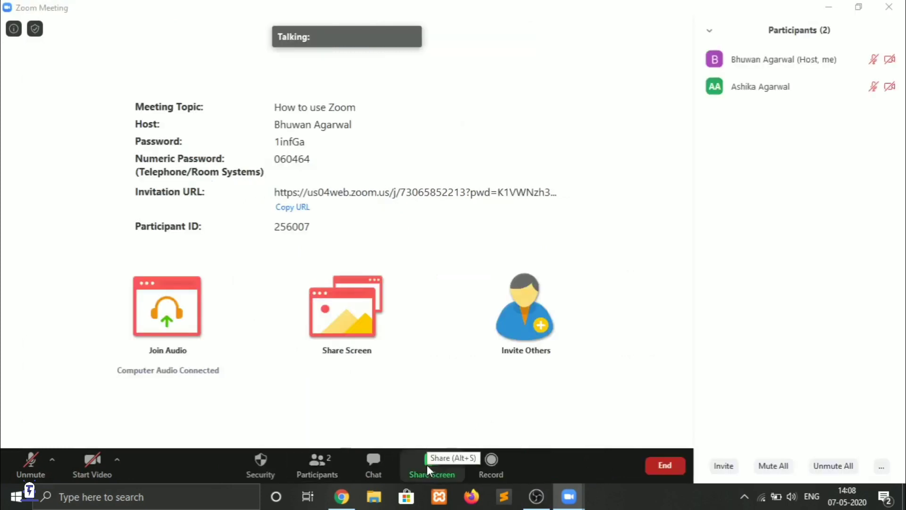
mouse_move(761, 71)
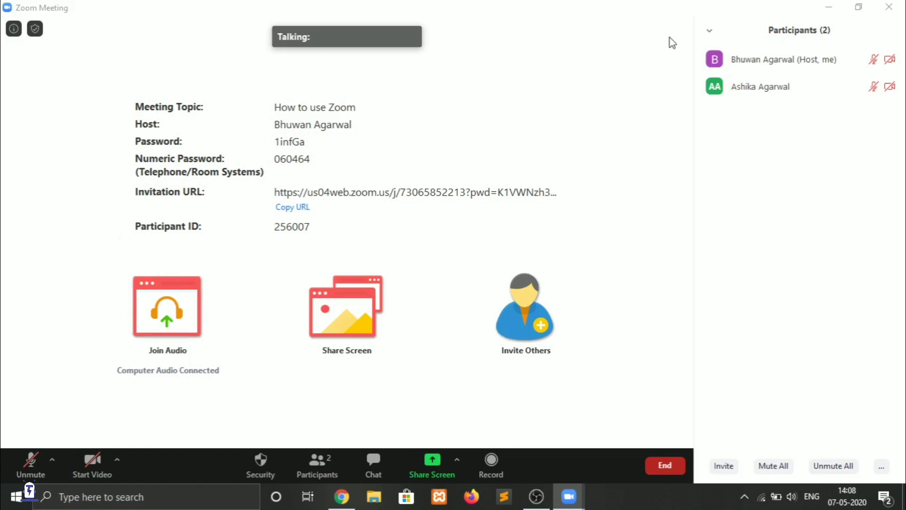
Turn on the host's video in the meeting
mouse_move(730, 75)
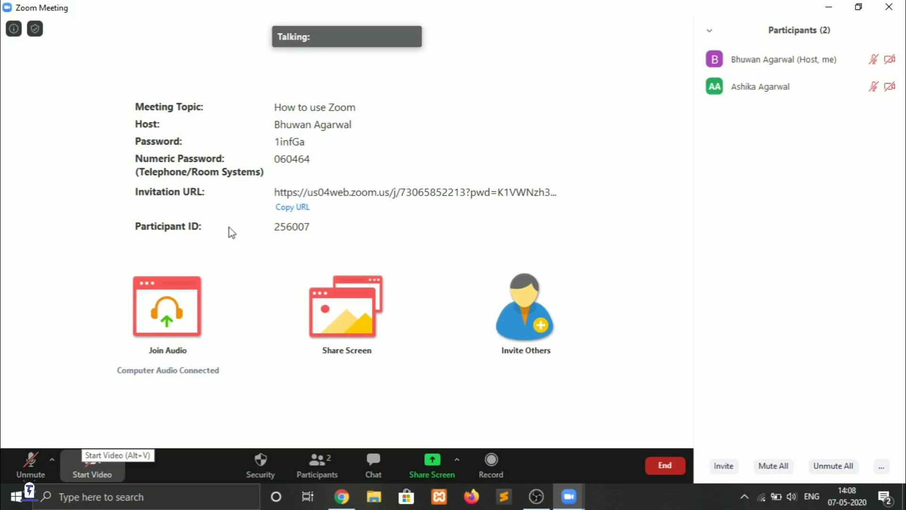
key(alt+v)
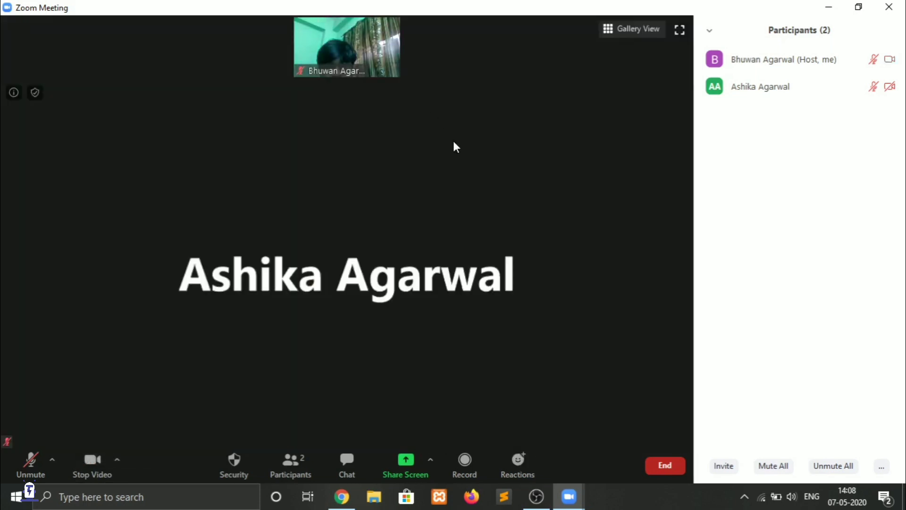
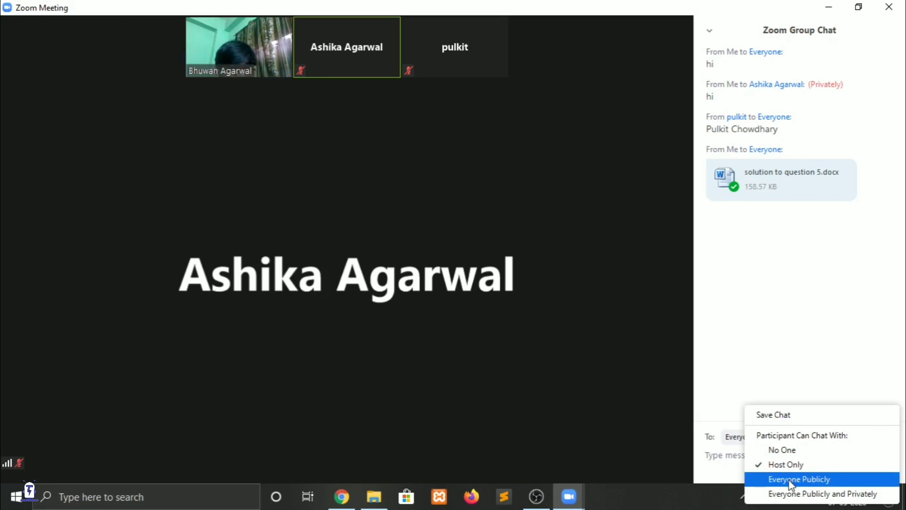
Let participants chat with everyone publicly and keep Everyone (in Meeting) as the chat recipient
click(791, 479)
click(756, 437)
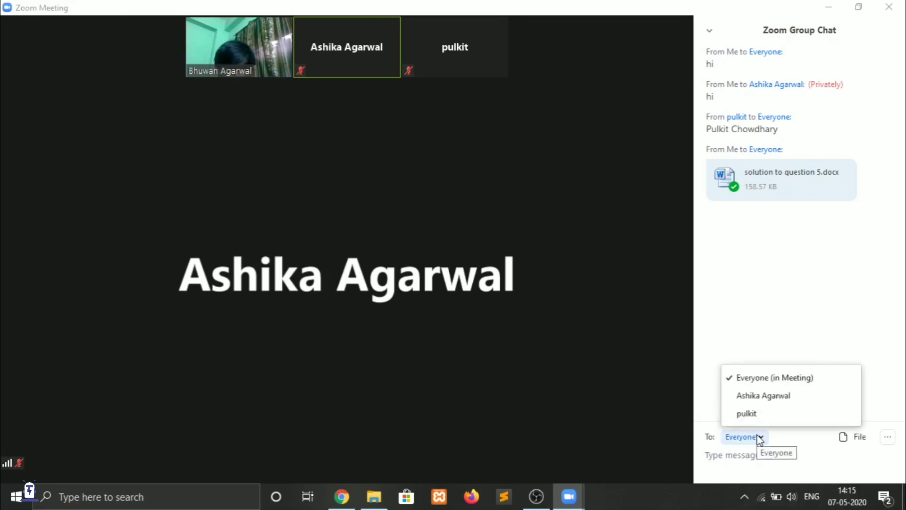
click(757, 378)
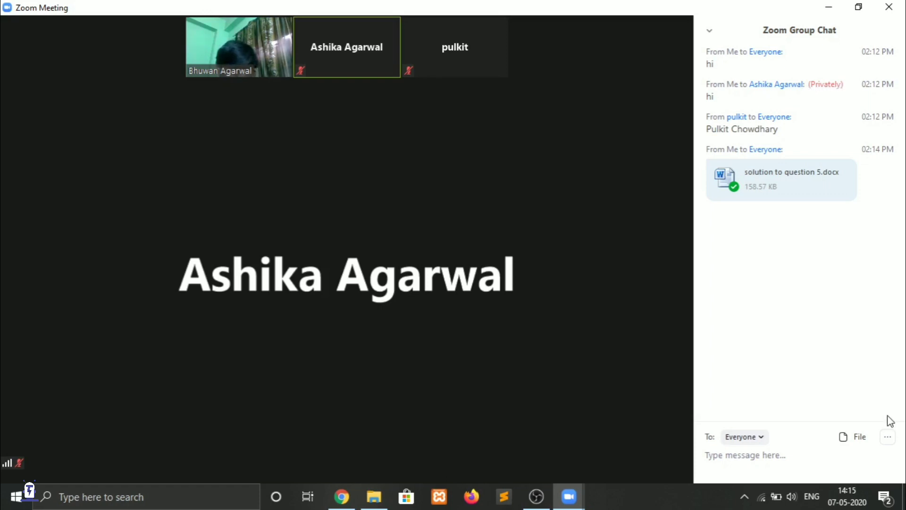
Let participants chat with everyone publicly and privately, and review the available chat recipients
click(887, 437)
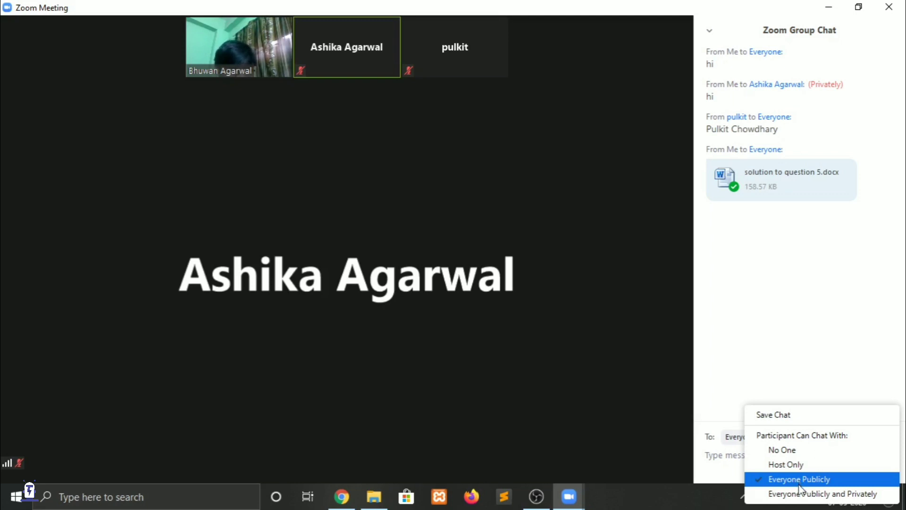
click(802, 493)
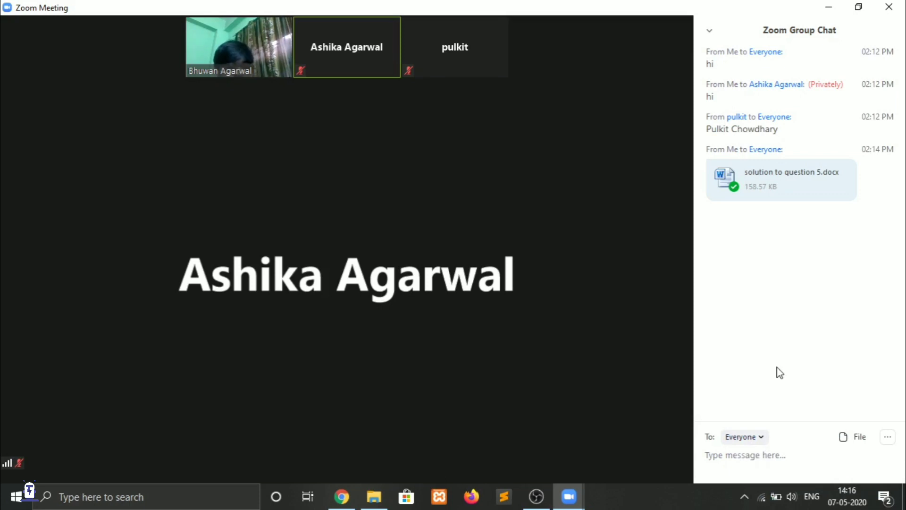
click(762, 440)
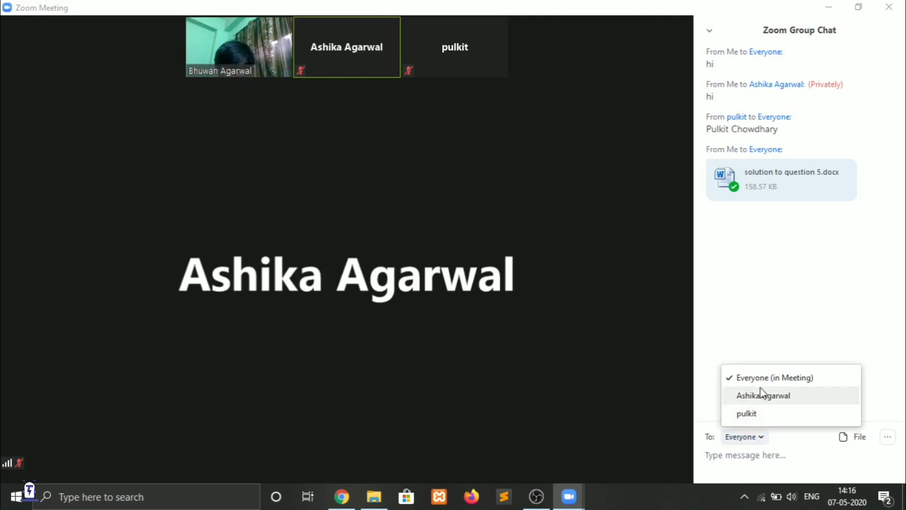
click(711, 410)
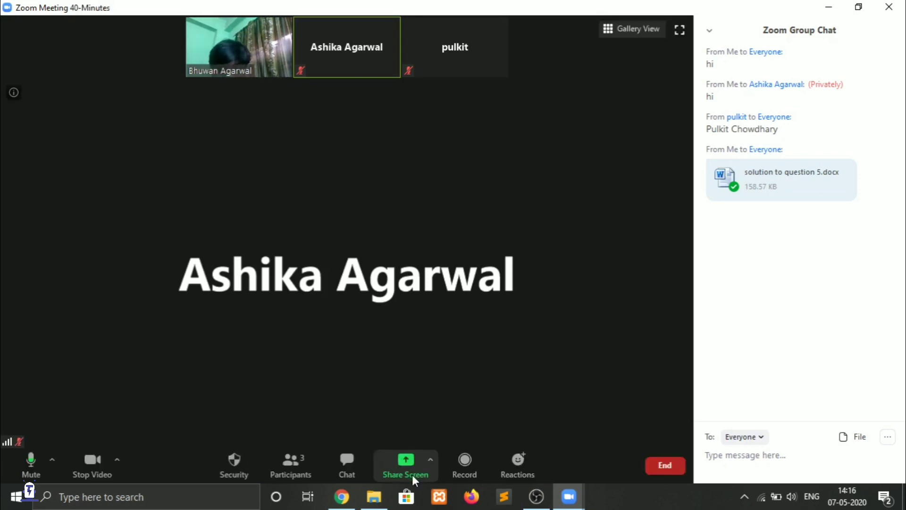
Share a whiteboard with the participants and maximize its window
click(407, 469)
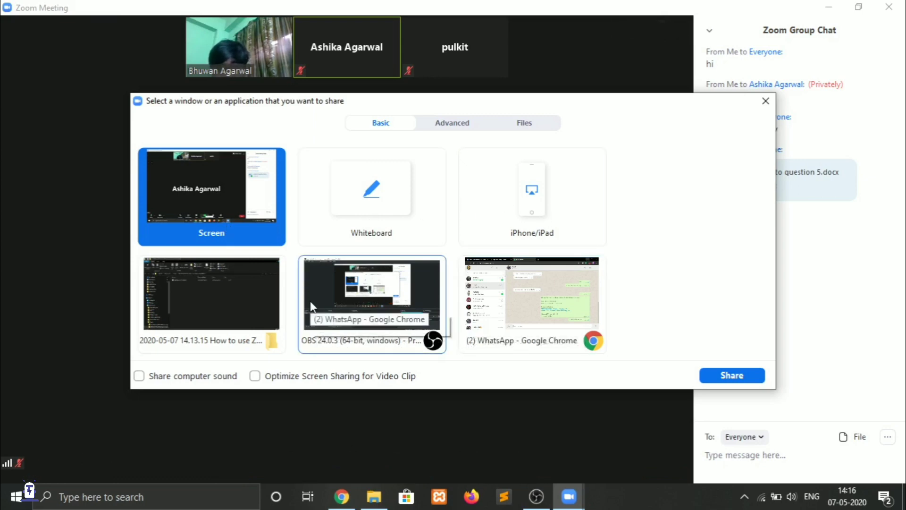
click(360, 206)
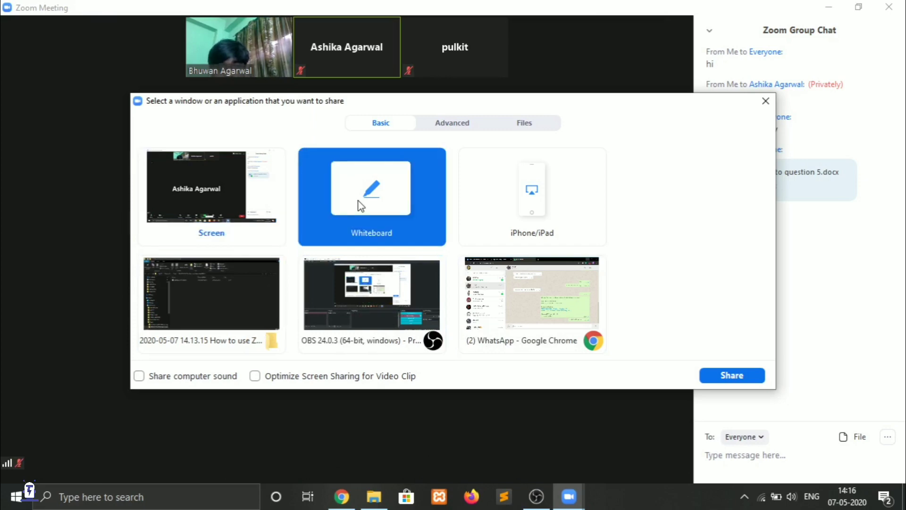
click(731, 376)
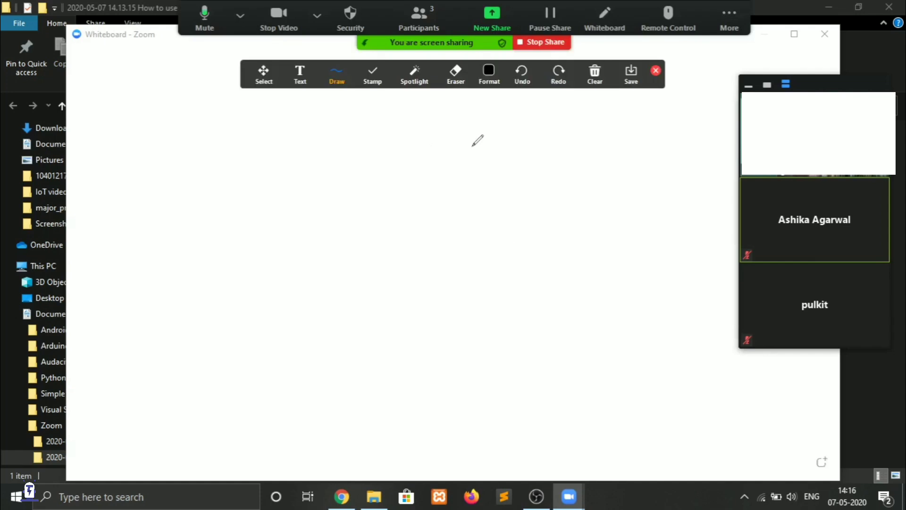
click(794, 34)
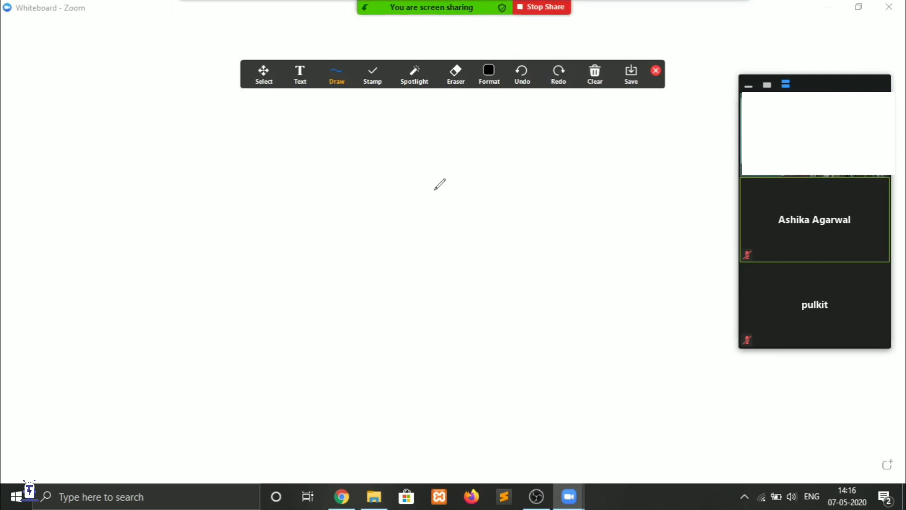
Add the text "Hello, We are tech Stormers" near the whiteboard's upper-left corner and move it slightly closer to the left edge
click(299, 80)
click(98, 142)
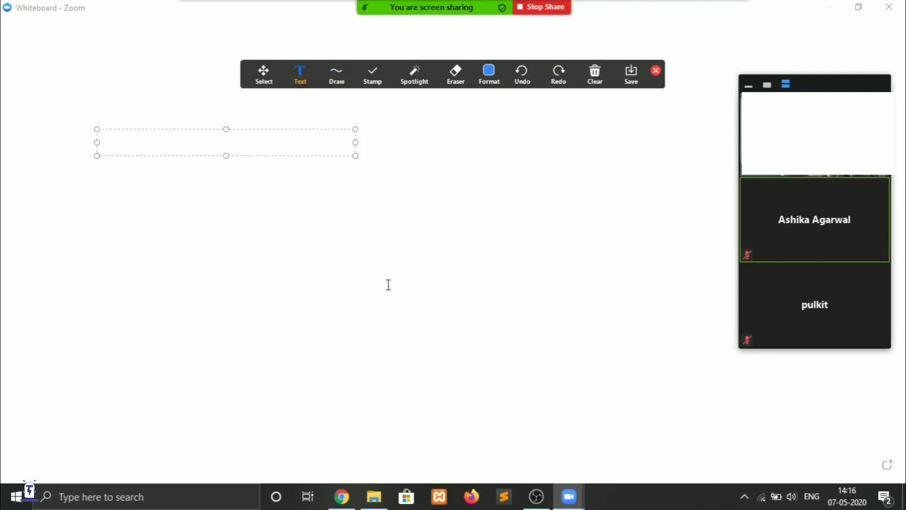
text(Hellp)
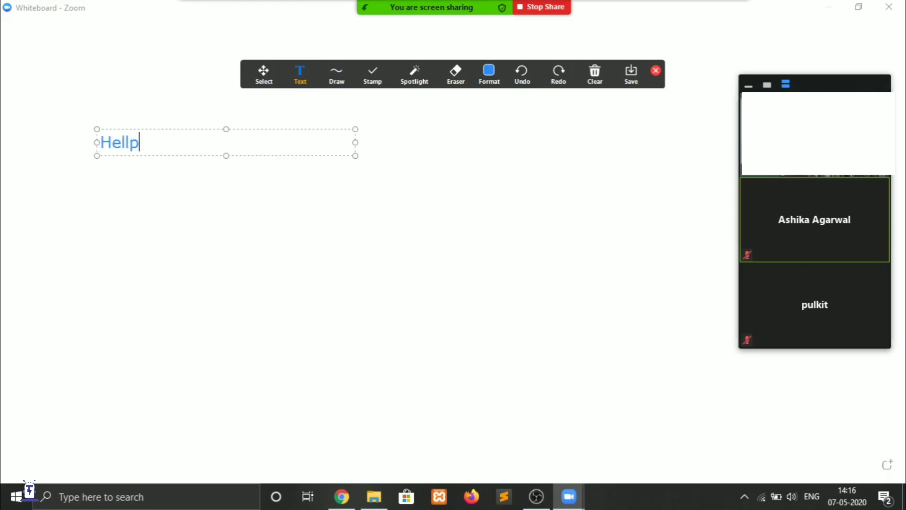
key(BackSpace)
text(o, We are)
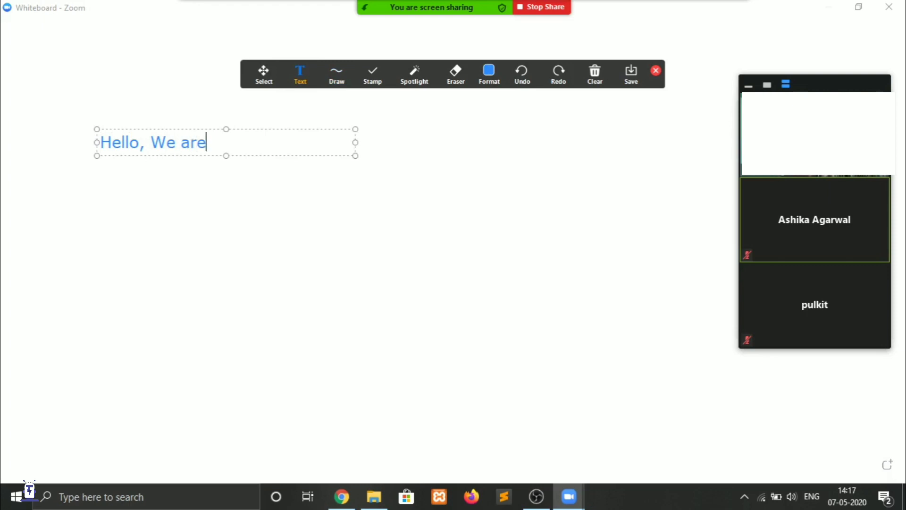
text( tech Stormers)
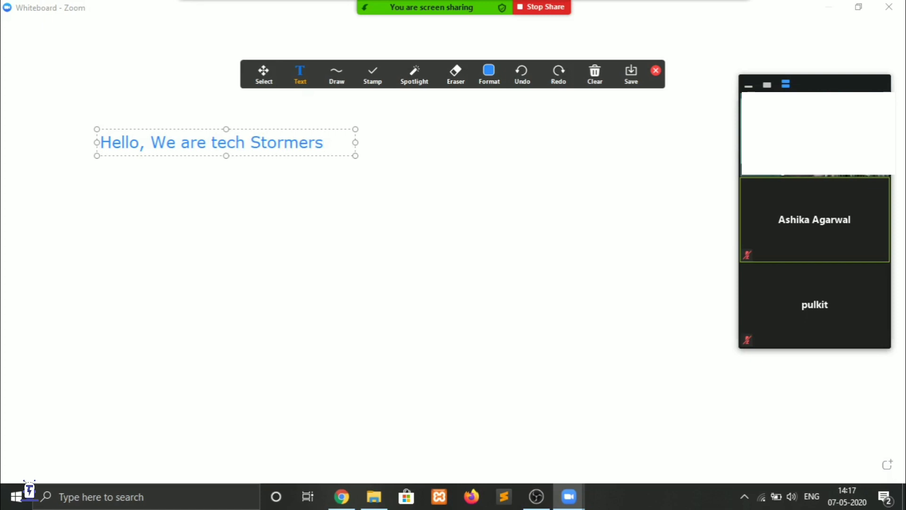
click(263, 75)
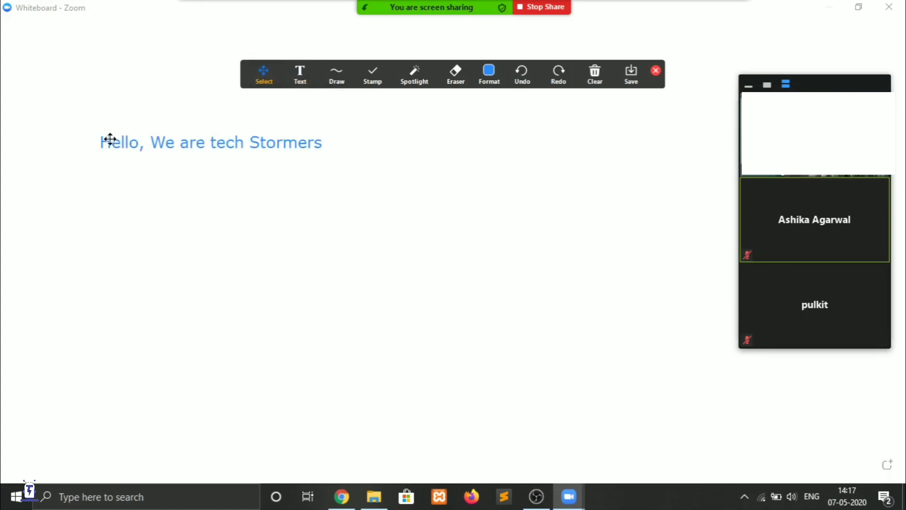
drag(110, 140, 61, 139)
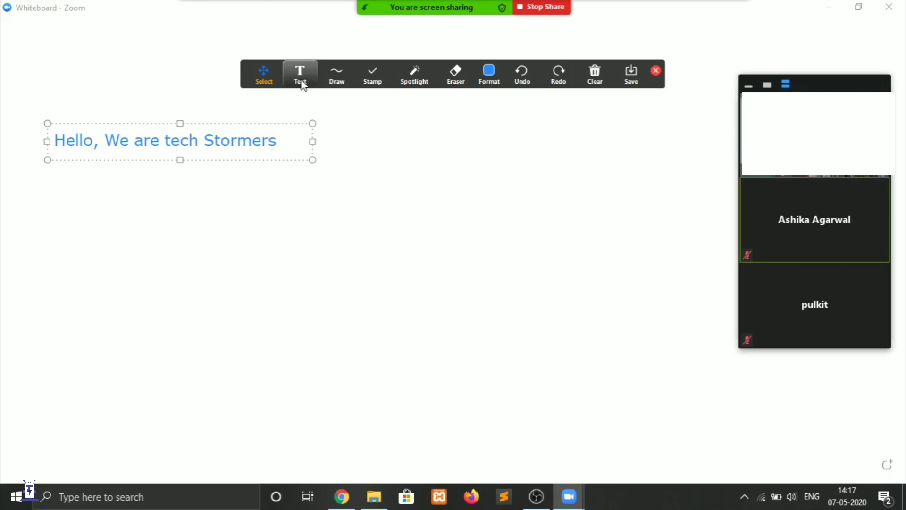
Draw a horizontal double-headed arrow across the middle of the whiteboard, below the text
click(330, 86)
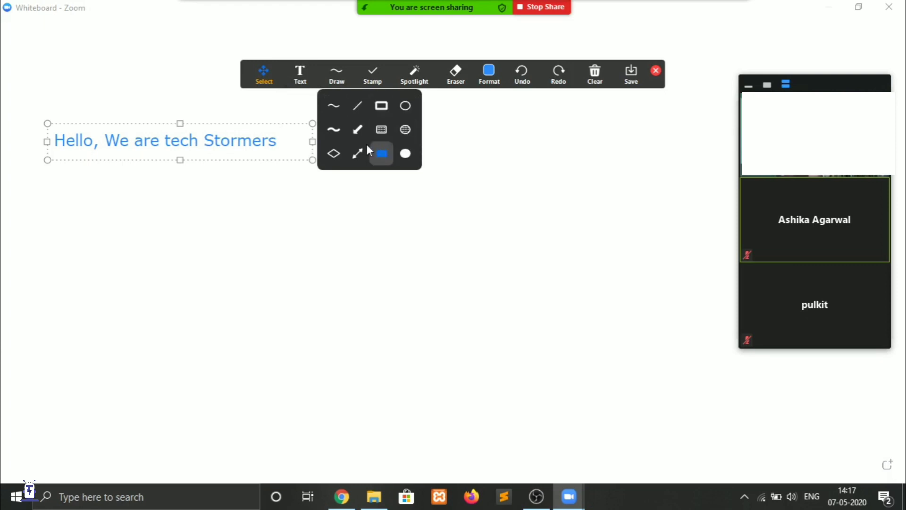
click(357, 152)
drag(275, 215, 507, 216)
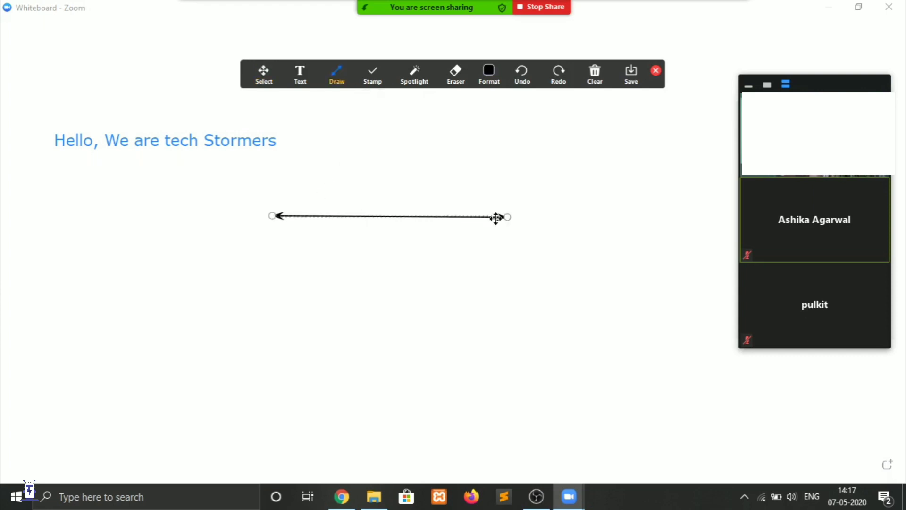
Choose the X stamp and open the annotation format options
click(379, 74)
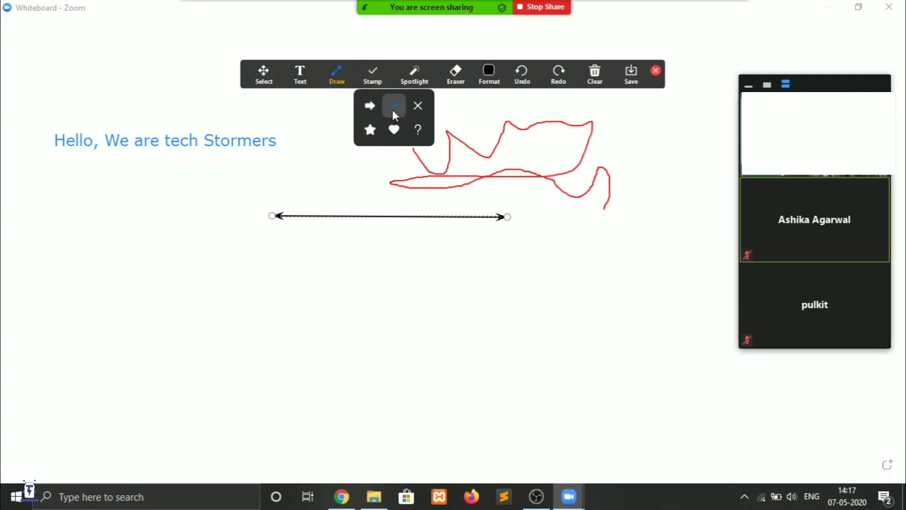
click(416, 111)
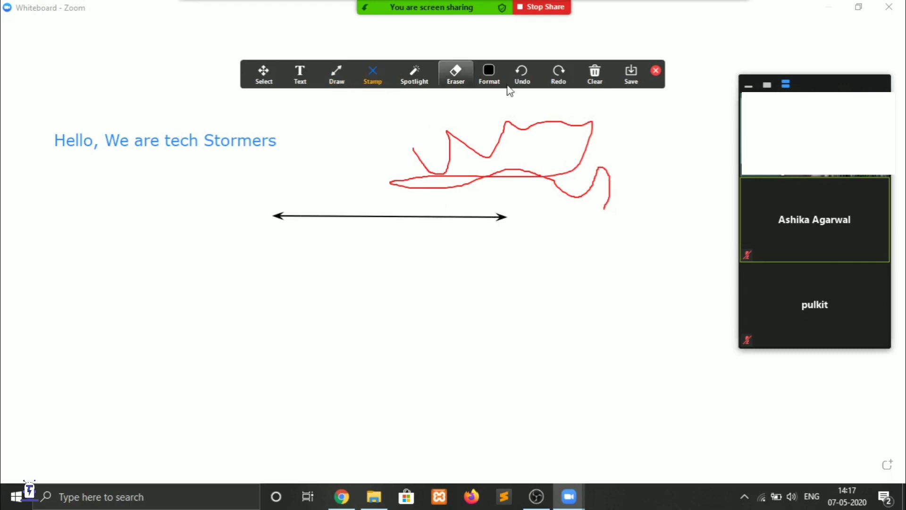
click(490, 75)
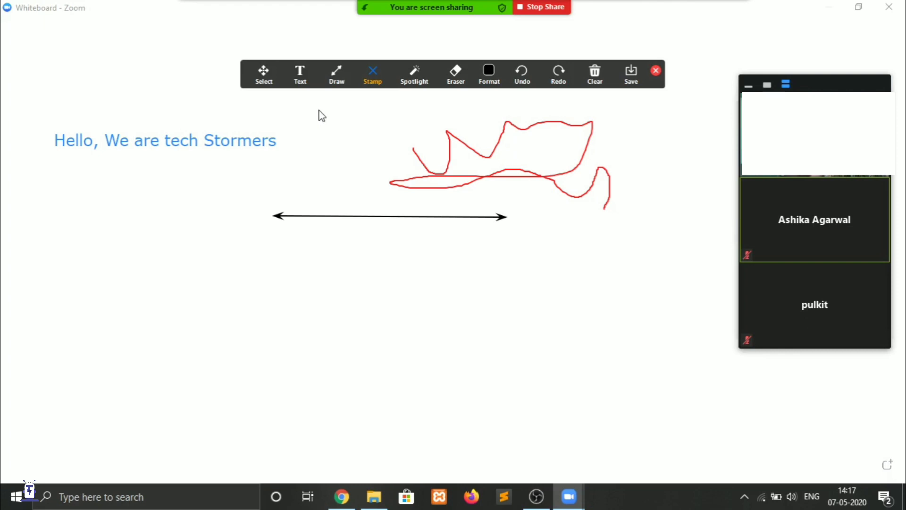
Erase the red freehand scribble above the arrow
click(455, 73)
click(443, 135)
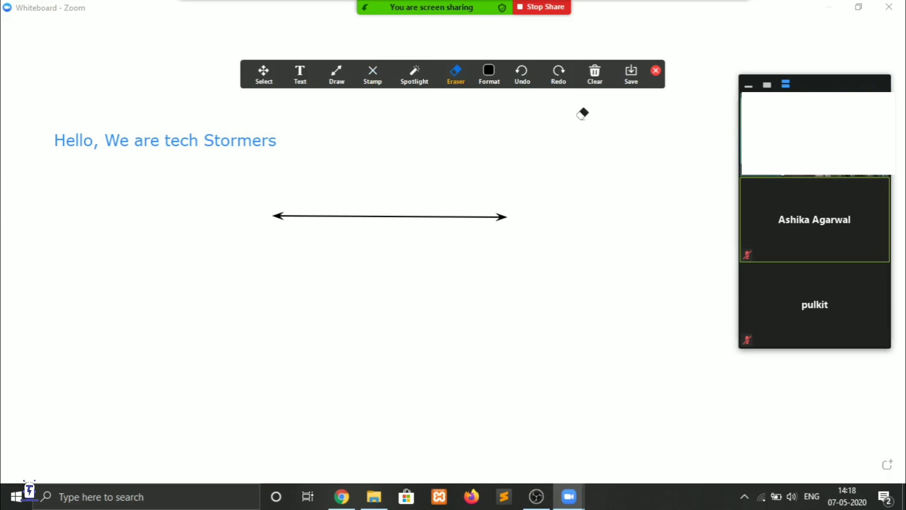
Disable participants' annotation on the shared whiteboard
mouse_move(454, 5)
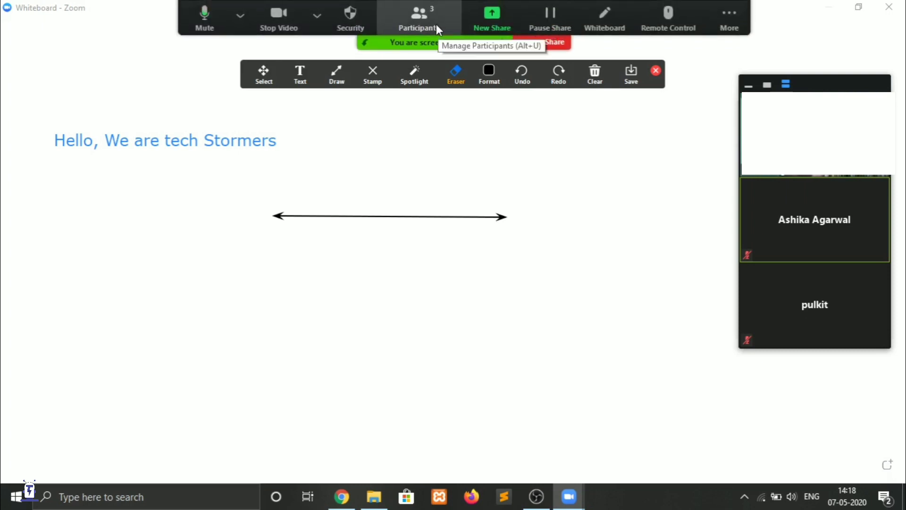
click(742, 22)
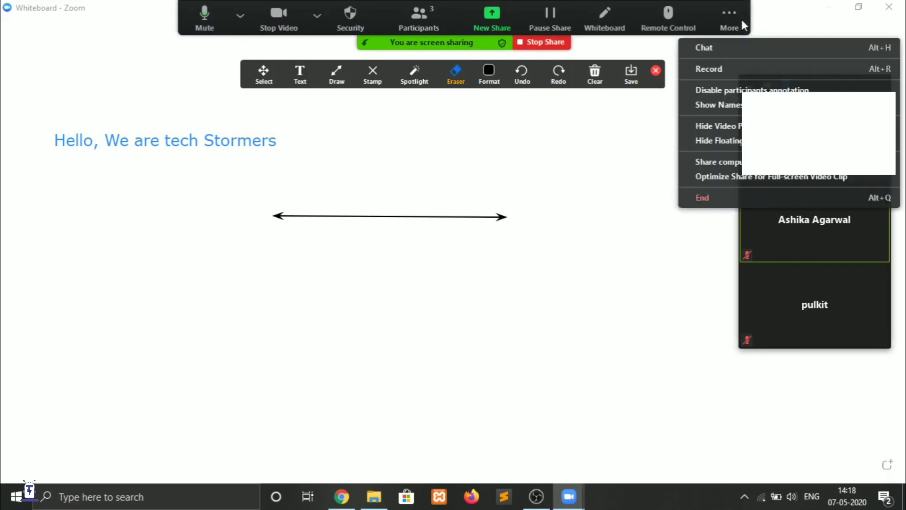
click(737, 92)
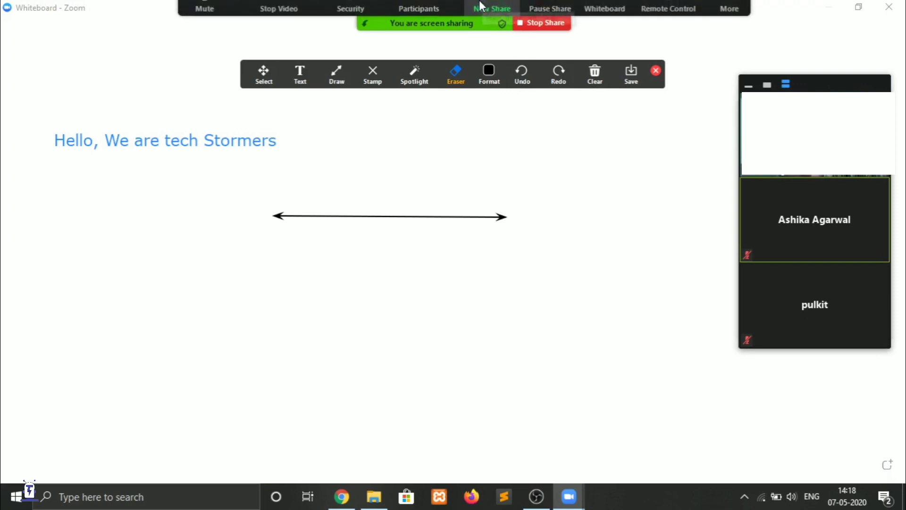
Allow participants to annotate the whiteboard again and turn on showing the names of annotators
click(741, 8)
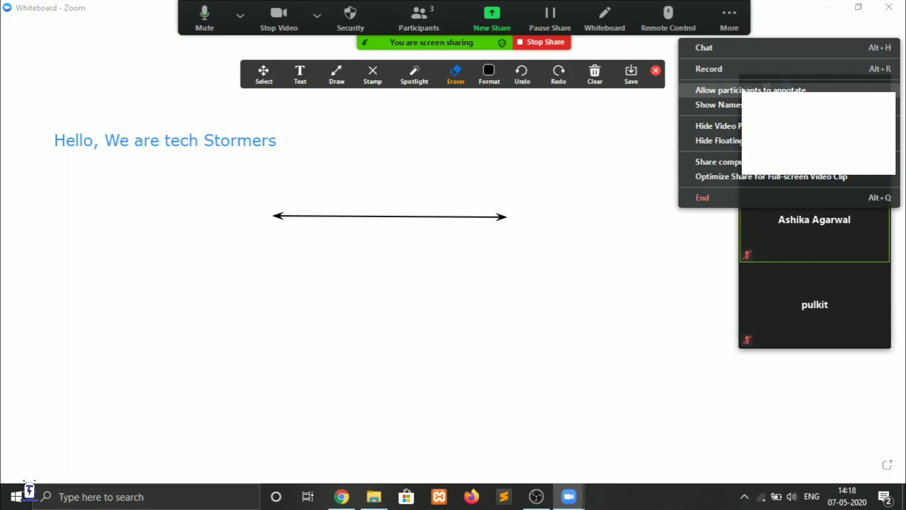
click(628, 128)
click(731, 4)
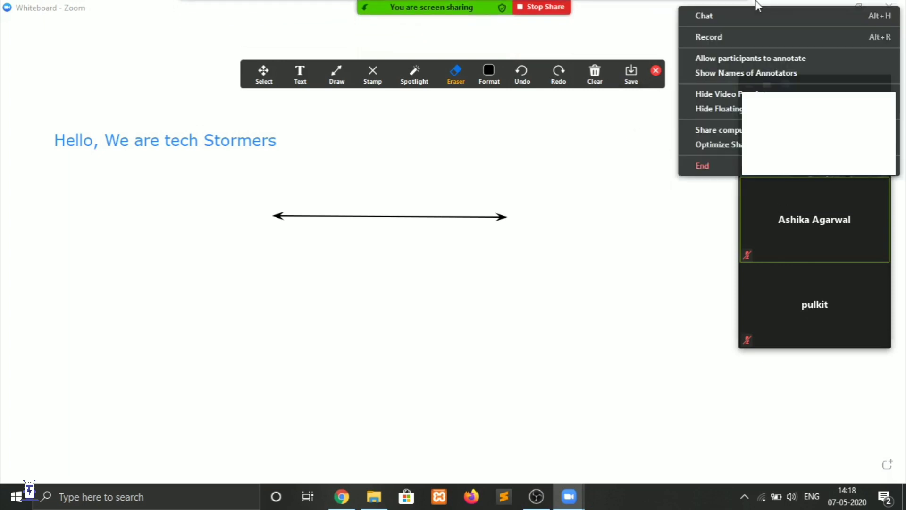
click(729, 5)
mouse_move(467, 5)
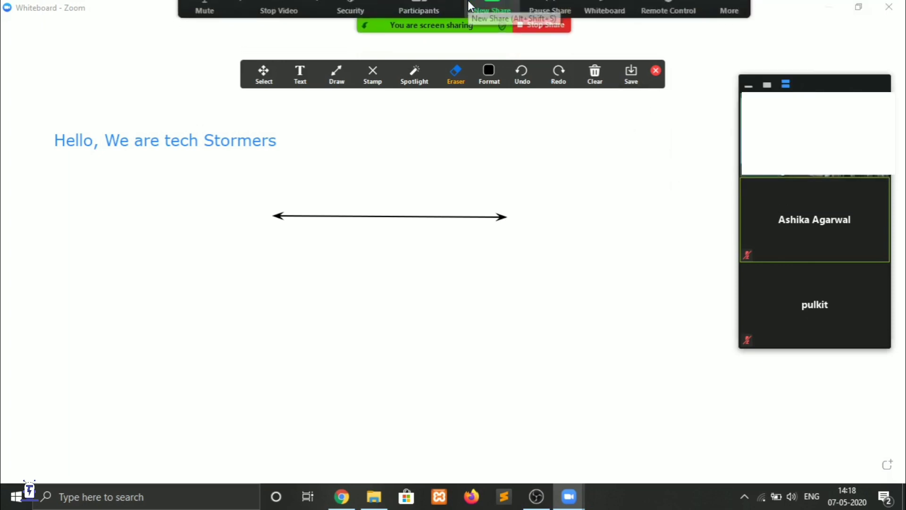
click(728, 17)
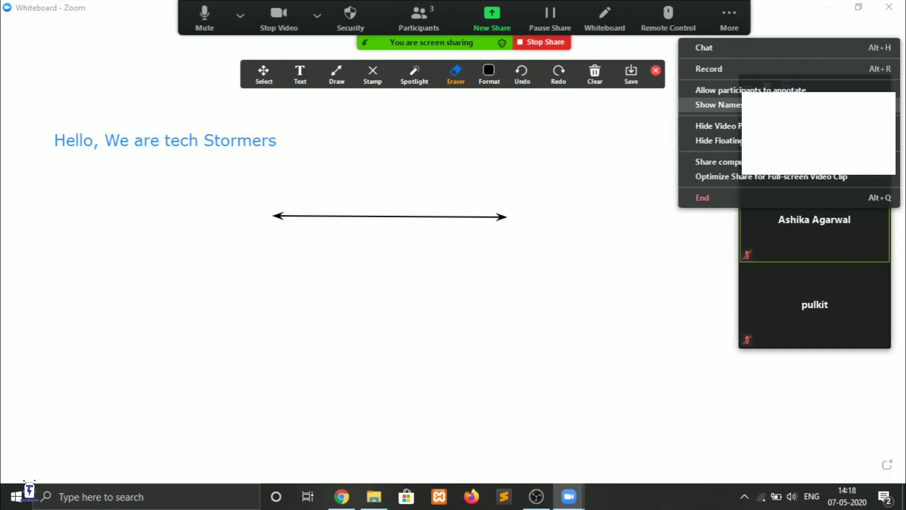
click(755, 90)
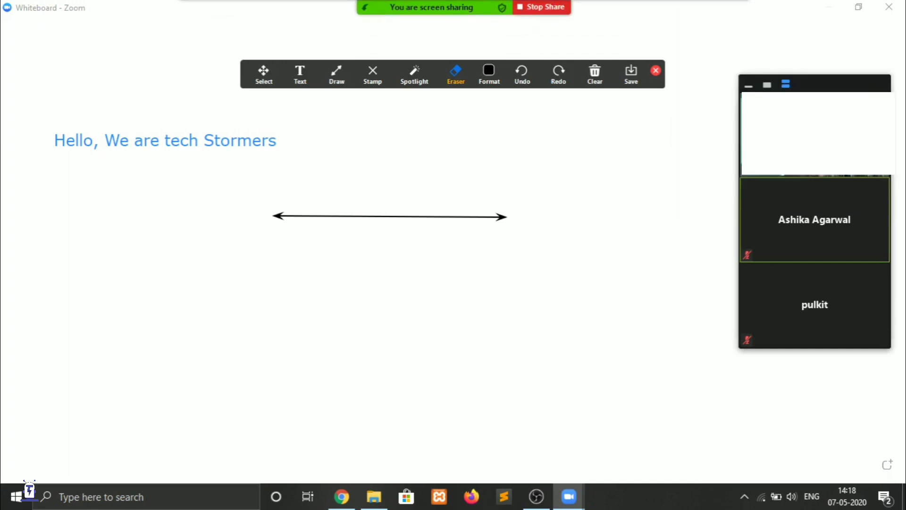
click(733, 10)
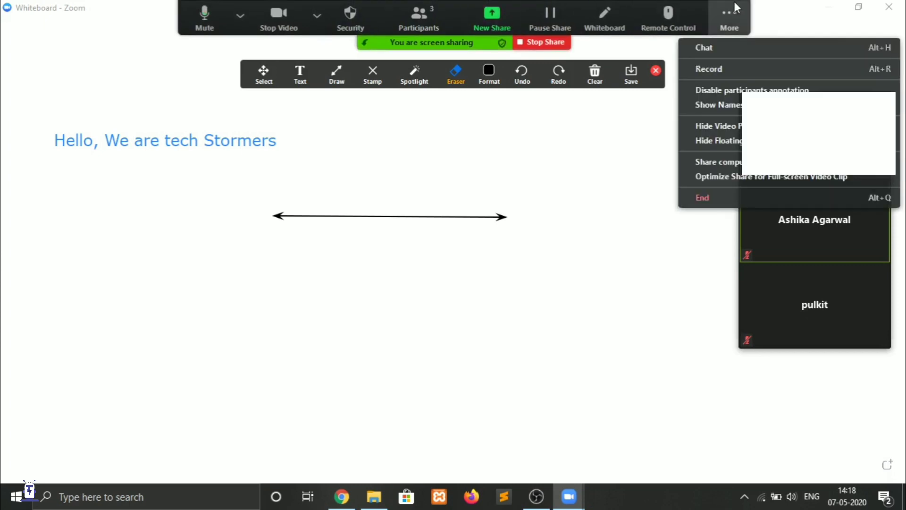
click(729, 108)
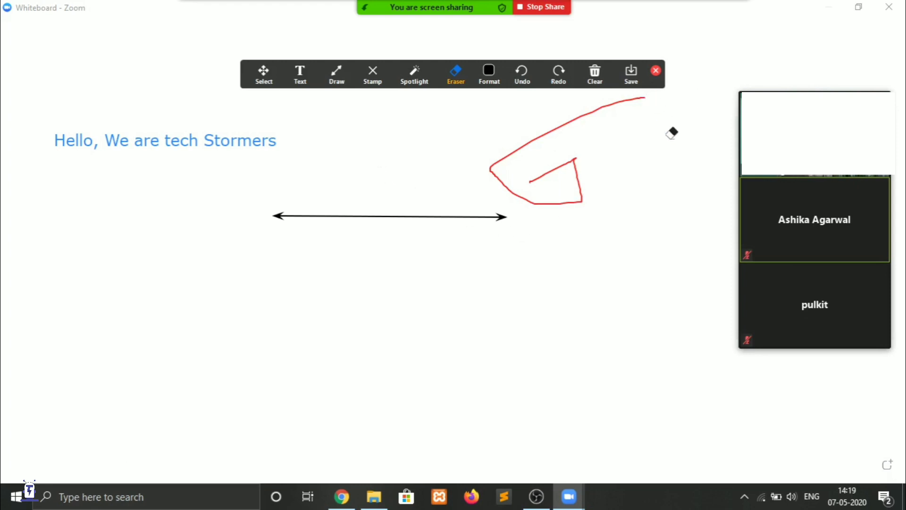
Turn off participants' annotation for the shared whiteboard again
mouse_move(441, 5)
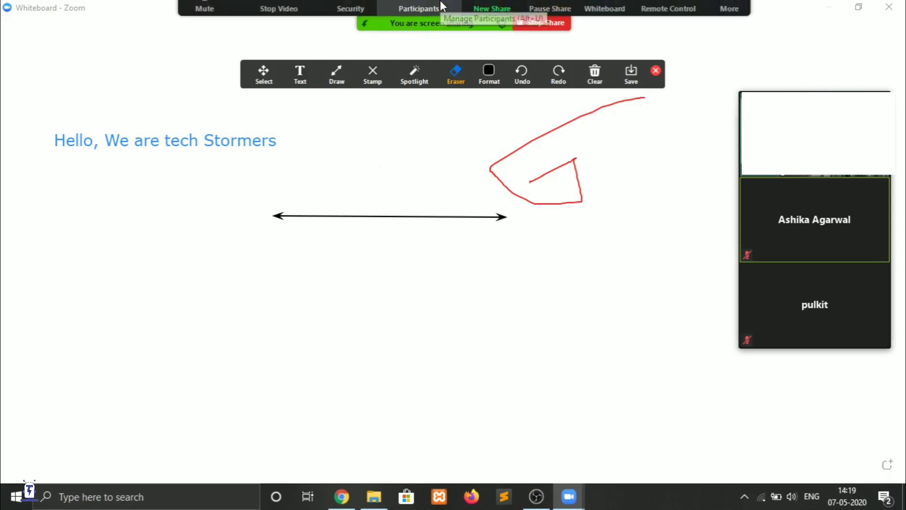
click(716, 9)
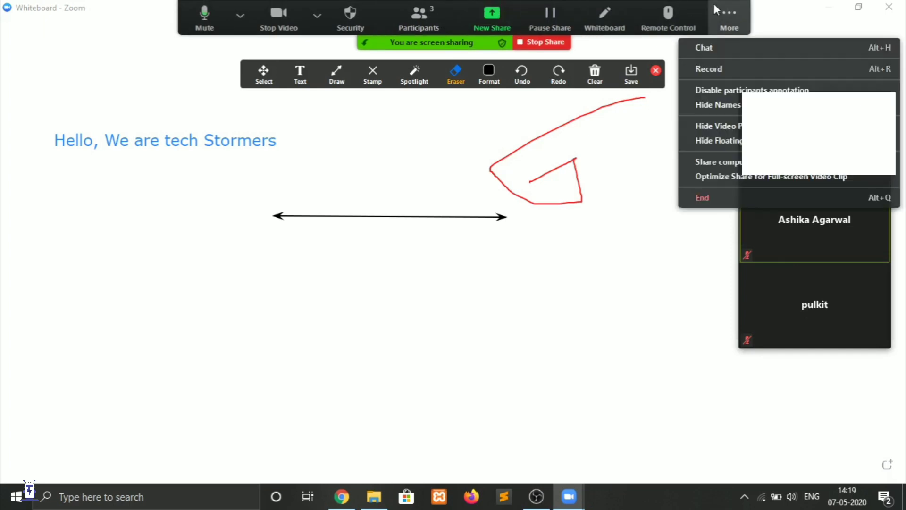
click(720, 87)
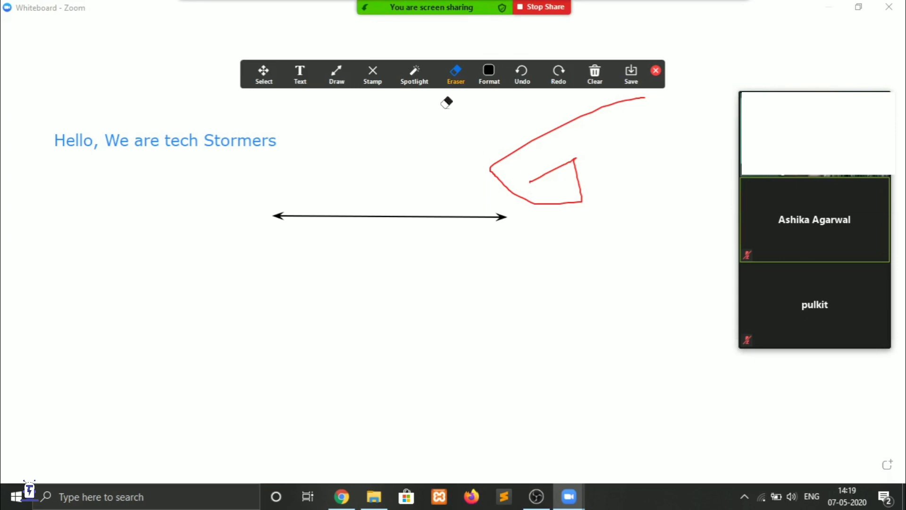
Erase the remaining red freehand strokes beside the black double-headed arrow
click(526, 146)
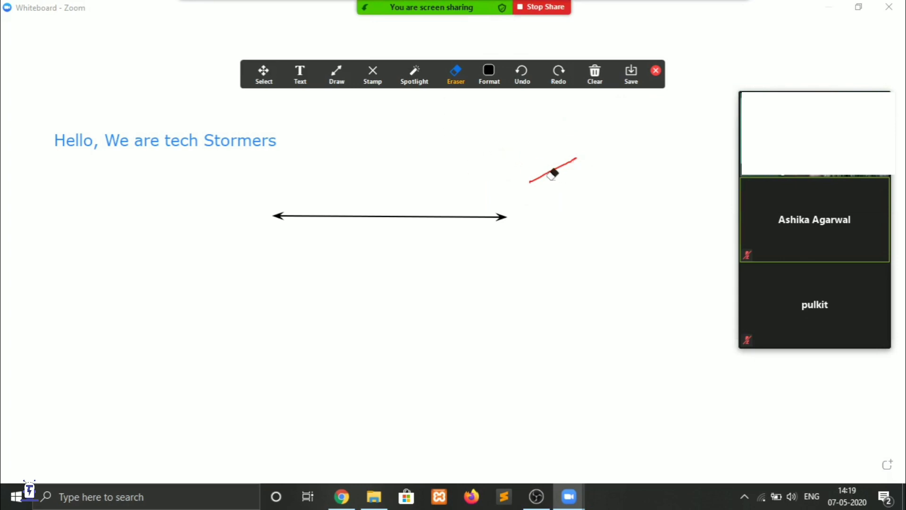
click(557, 169)
Stamp an arrow and a check mark on the whiteboard beside the greeting text
click(364, 81)
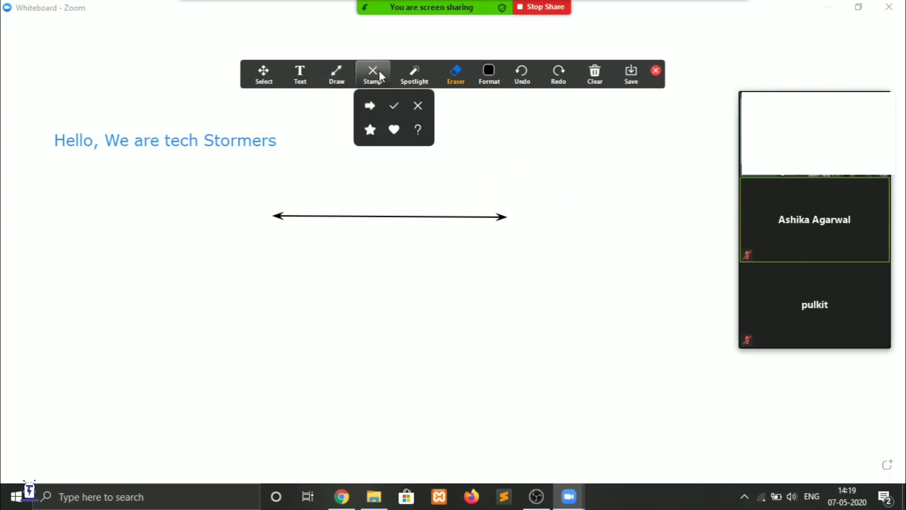
click(370, 106)
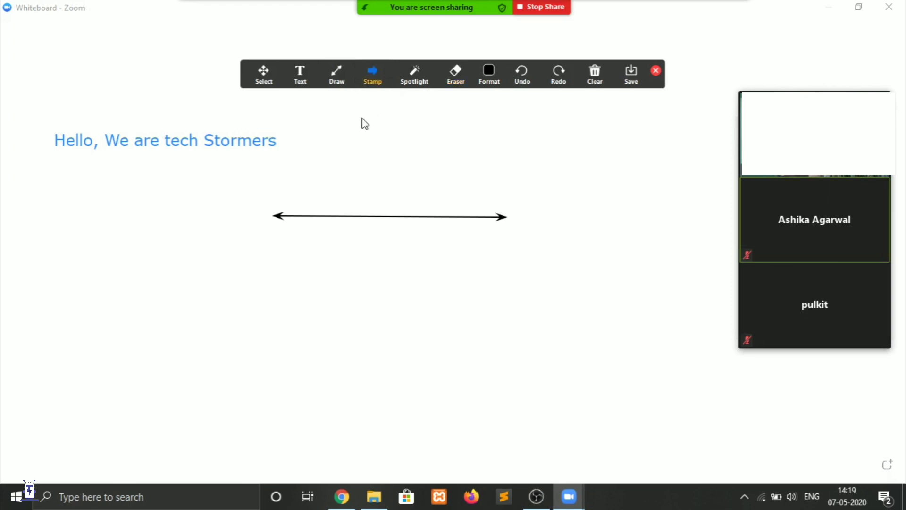
click(355, 137)
click(381, 80)
click(394, 109)
click(414, 133)
Demonstrate the spotlight pointer on the whiteboard, and place the named arrow pointer at the end of the greeting text
click(414, 79)
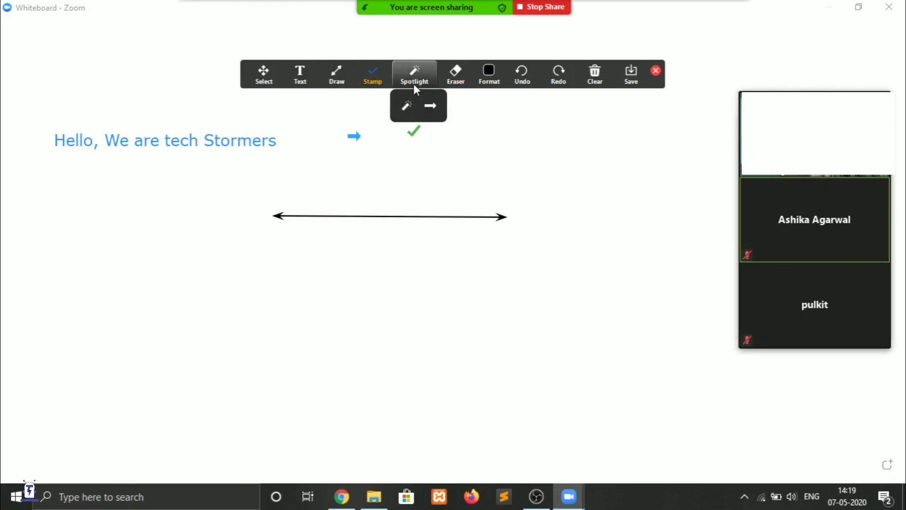
click(405, 105)
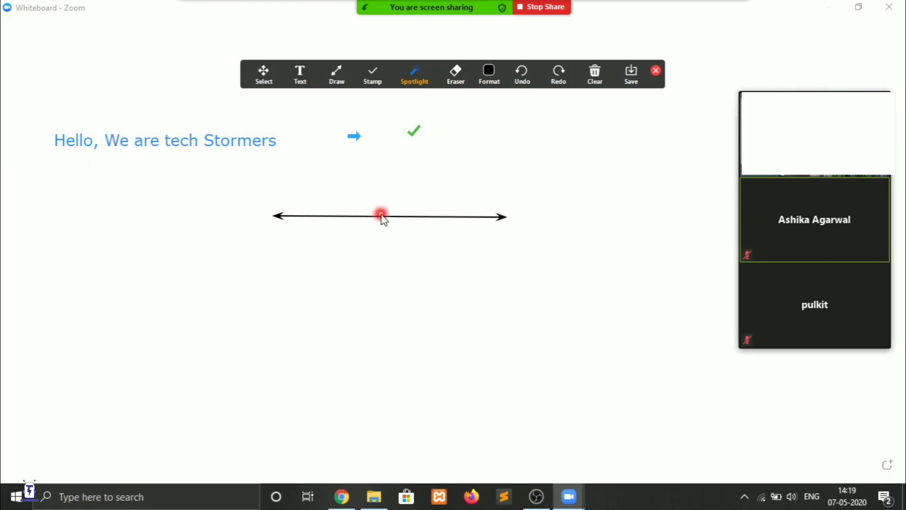
click(419, 76)
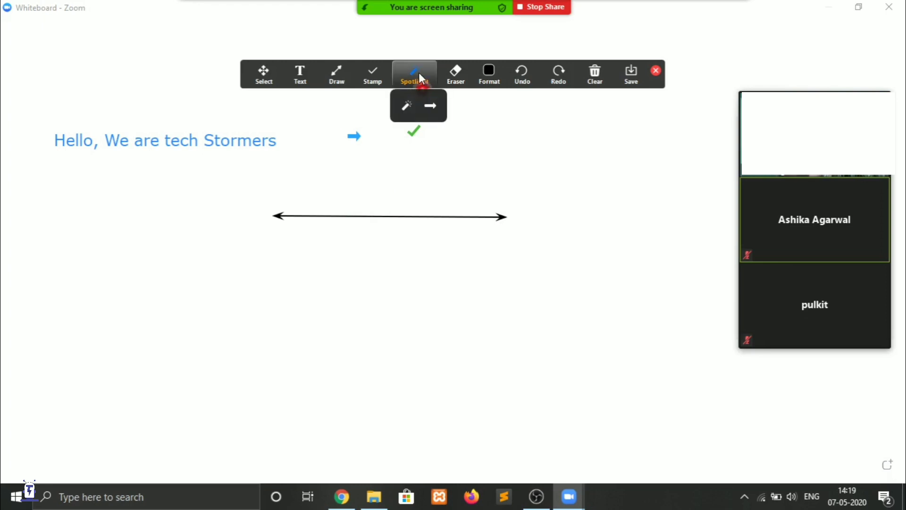
click(430, 107)
click(234, 150)
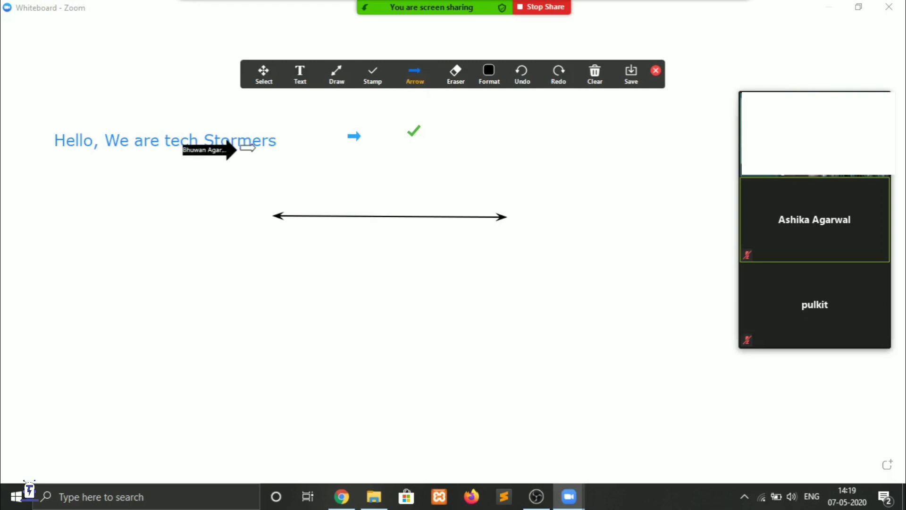
click(293, 139)
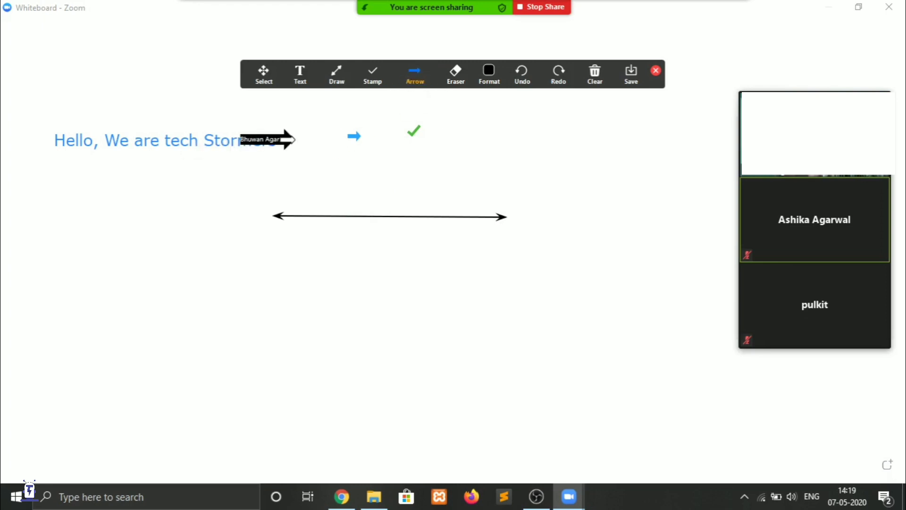
Erase the named arrow pointer, the blue arrow stamp and the green check mark stamp
click(455, 78)
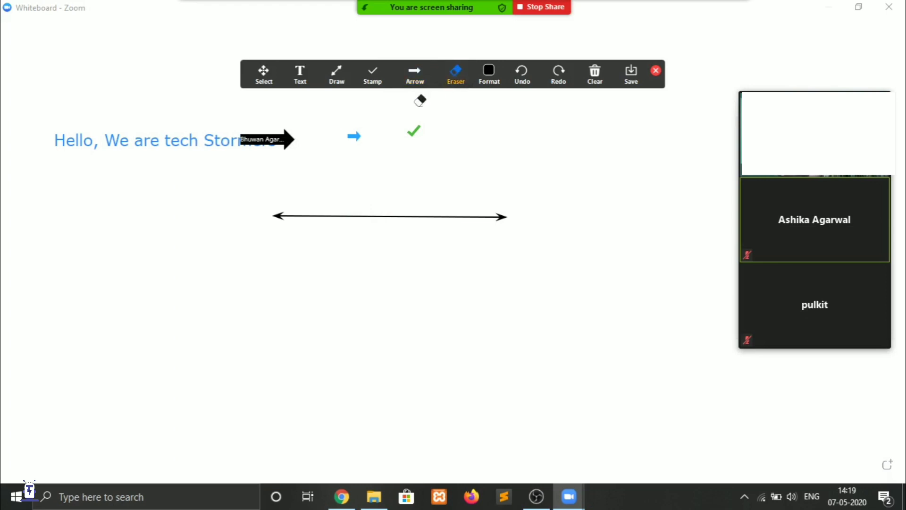
click(281, 140)
click(354, 136)
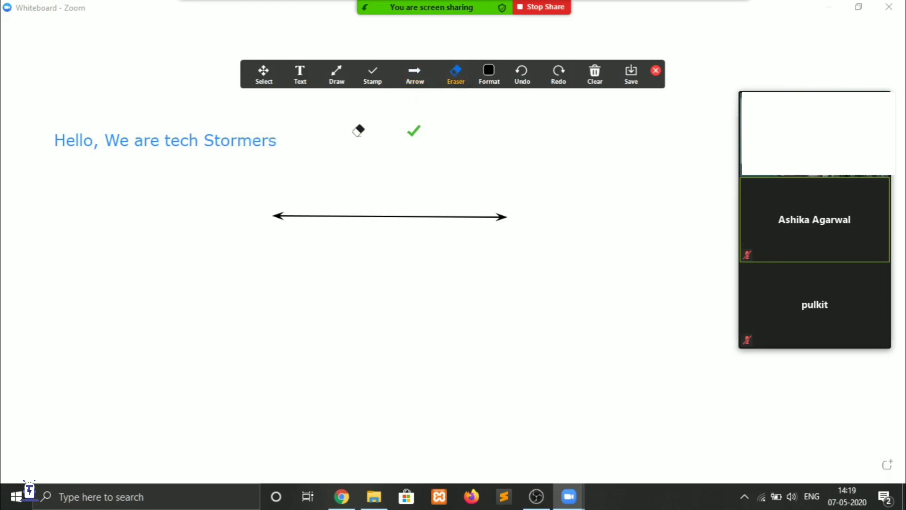
click(415, 128)
Set the annotation format to the second-thickest line width and the bright red colour
click(484, 84)
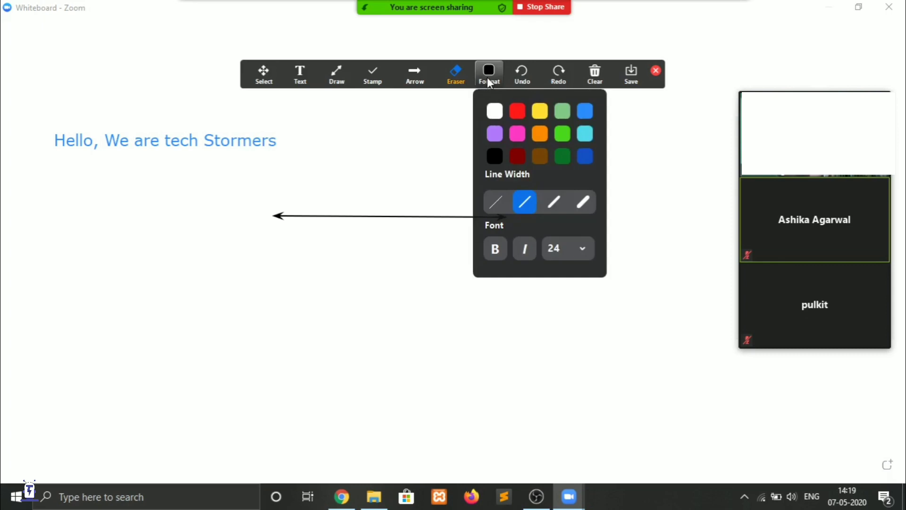
click(557, 200)
click(488, 72)
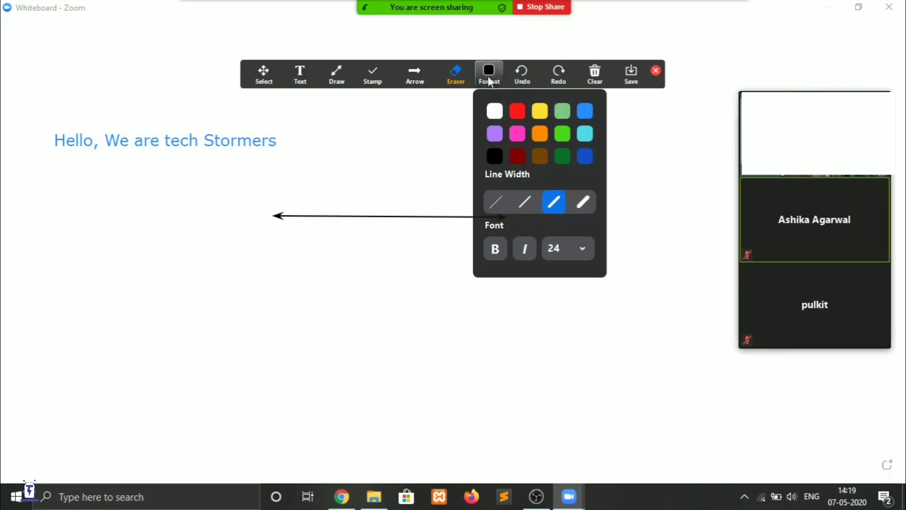
click(517, 110)
Draw a long wavy red freehand line across the black double-headed arrow
click(374, 77)
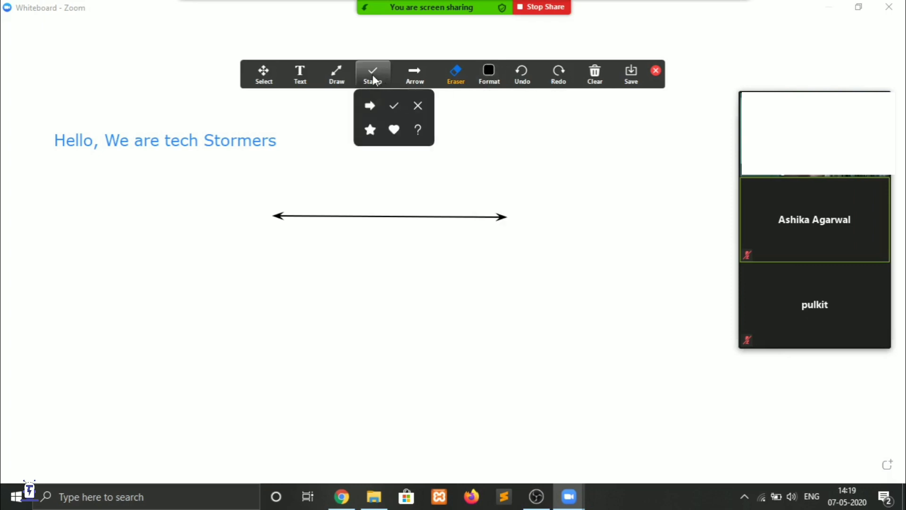
click(337, 74)
click(334, 105)
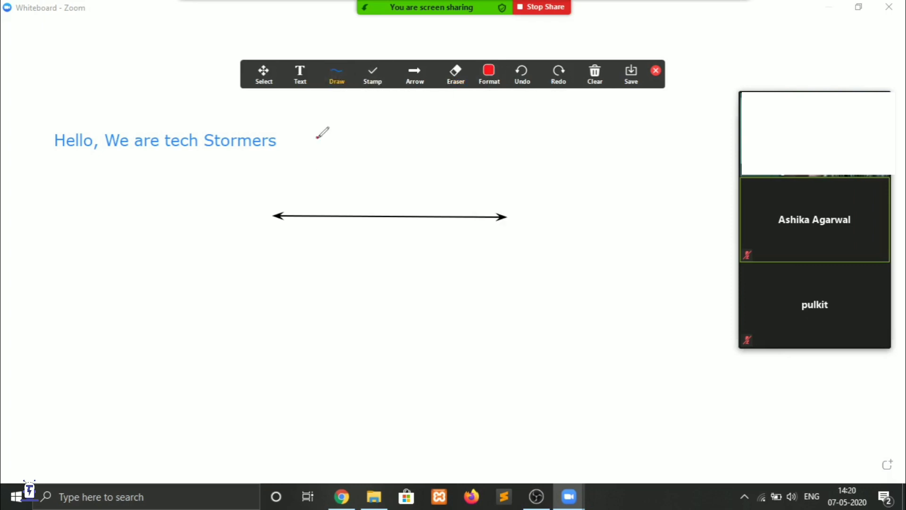
mouse_move(316, 137)
mouse_down()
mouse_move(444, 173)
mouse_move(525, 133)
mouse_move(571, 231)
mouse_move(342, 193)
mouse_move(270, 233)
mouse_move(256, 274)
mouse_up()
Change the drawing colour to dark blue and draw a wavy freehand line below the red one
click(490, 83)
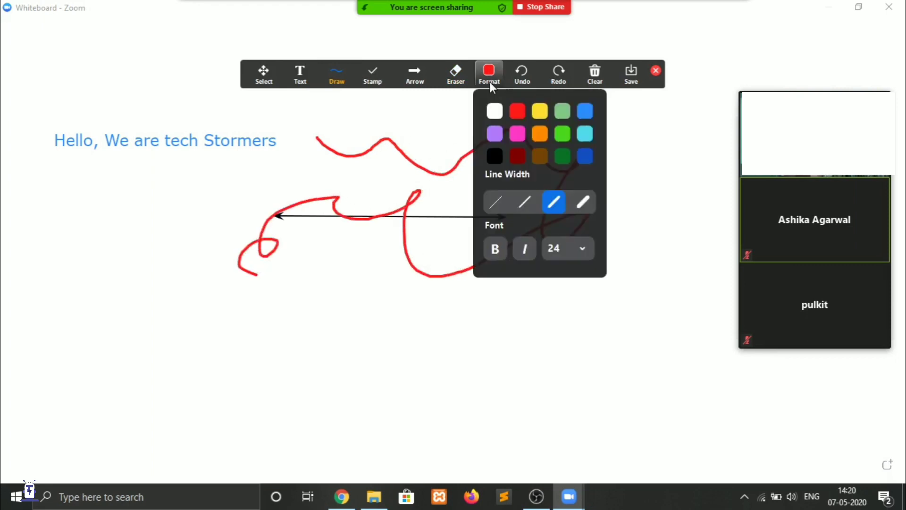
click(585, 156)
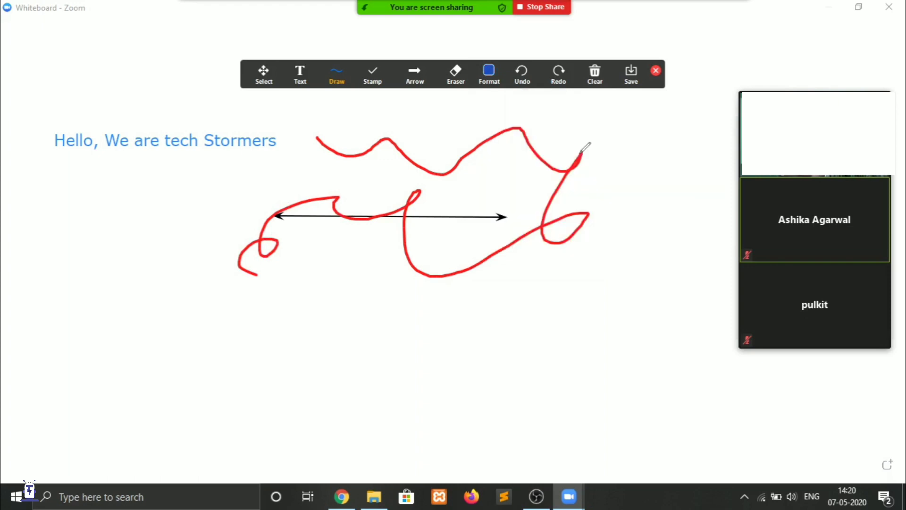
mouse_move(371, 290)
mouse_down()
mouse_move(441, 293)
mouse_move(510, 318)
mouse_move(610, 319)
mouse_up()
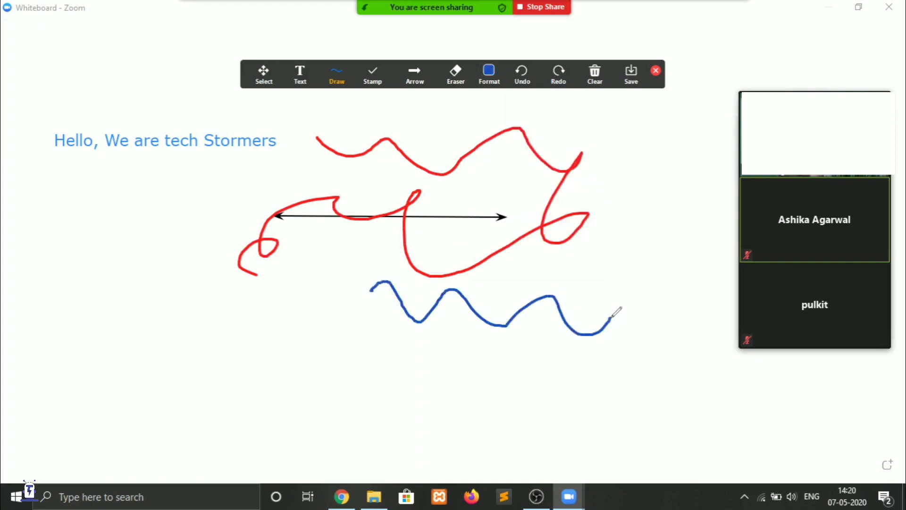
Undo the blue and red freehand lines, and redo the red one
click(520, 84)
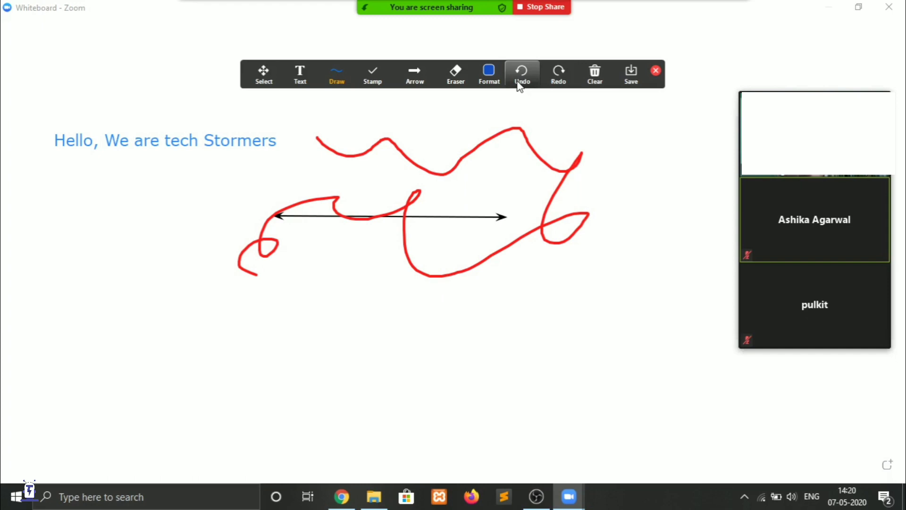
click(520, 84)
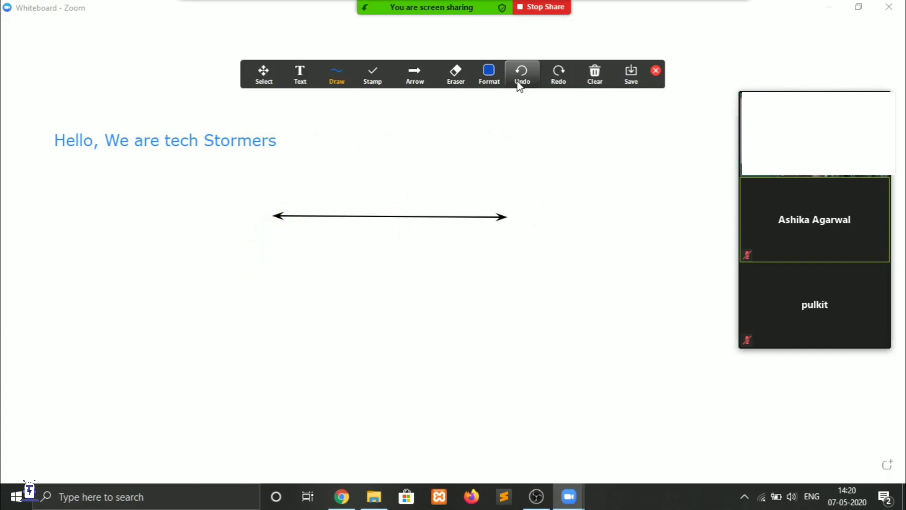
click(567, 86)
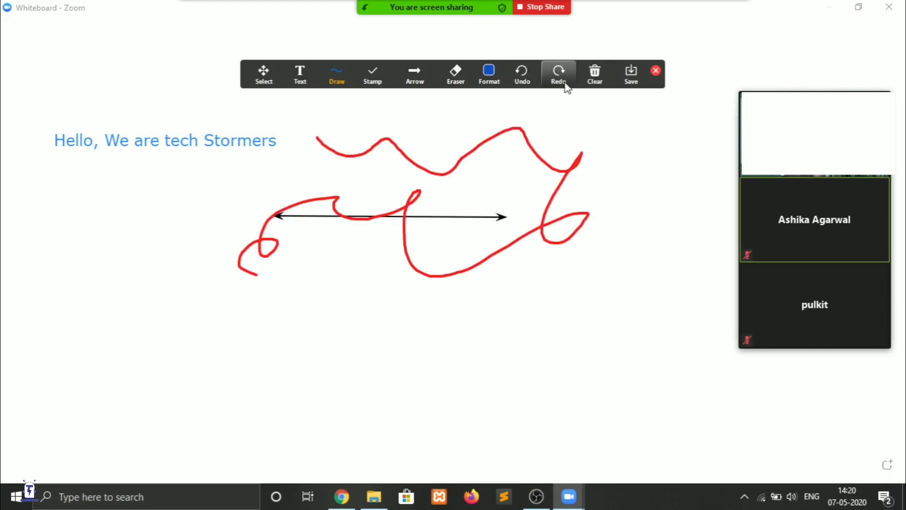
Clear all drawings from the whiteboard
click(593, 83)
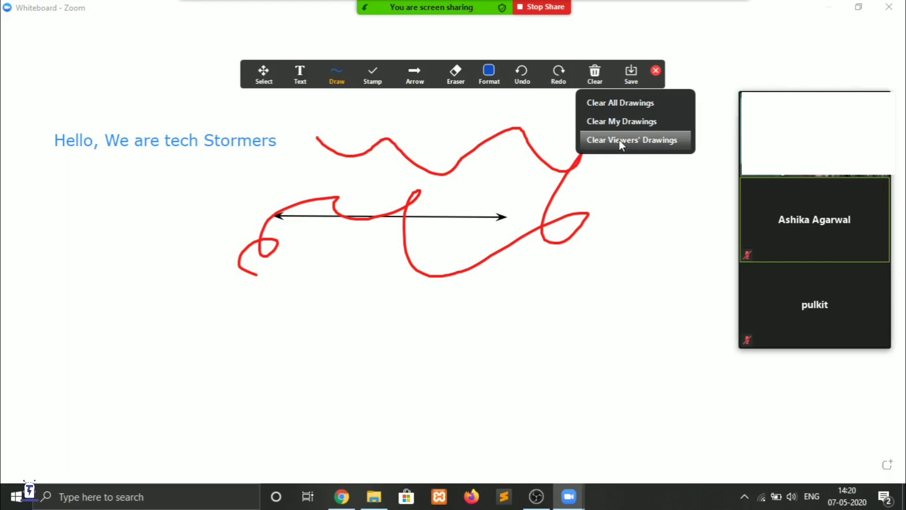
click(615, 103)
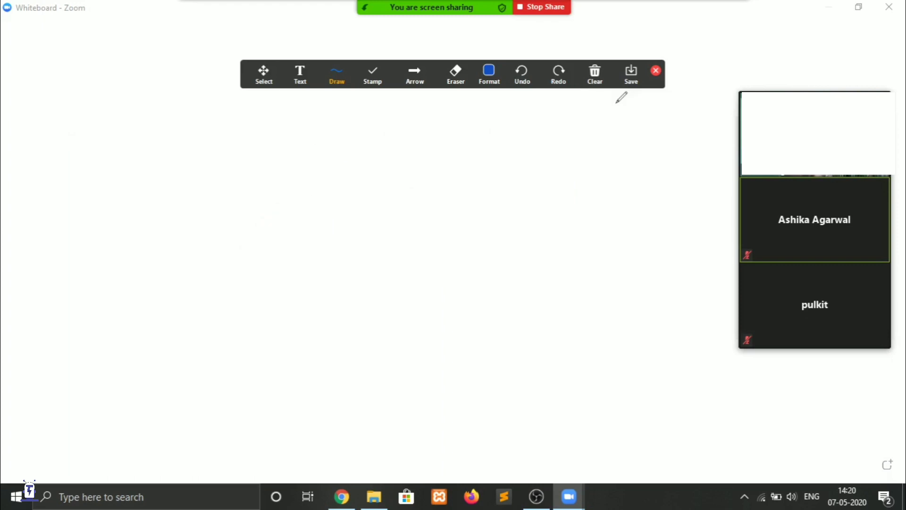
Add the text "TEch Stormers" near the upper middle of the empty whiteboard
click(297, 73)
click(264, 148)
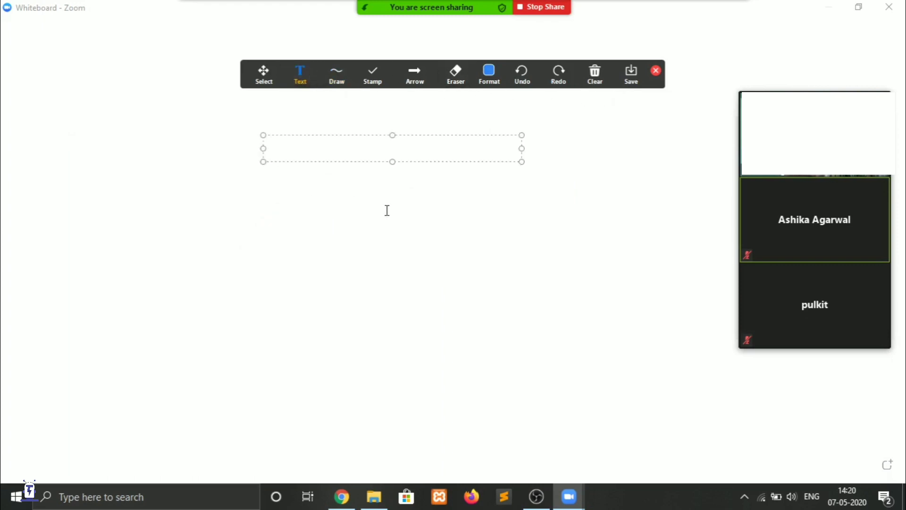
text(TEch S)
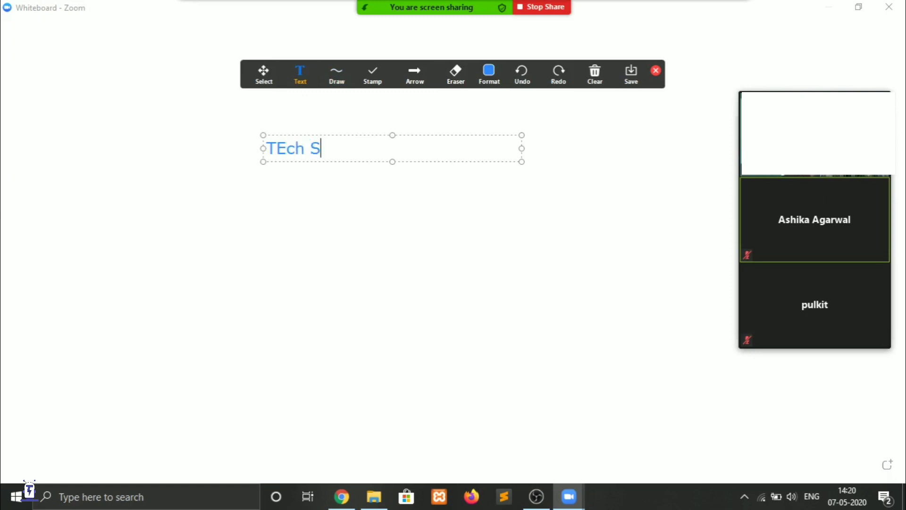
text(tormers)
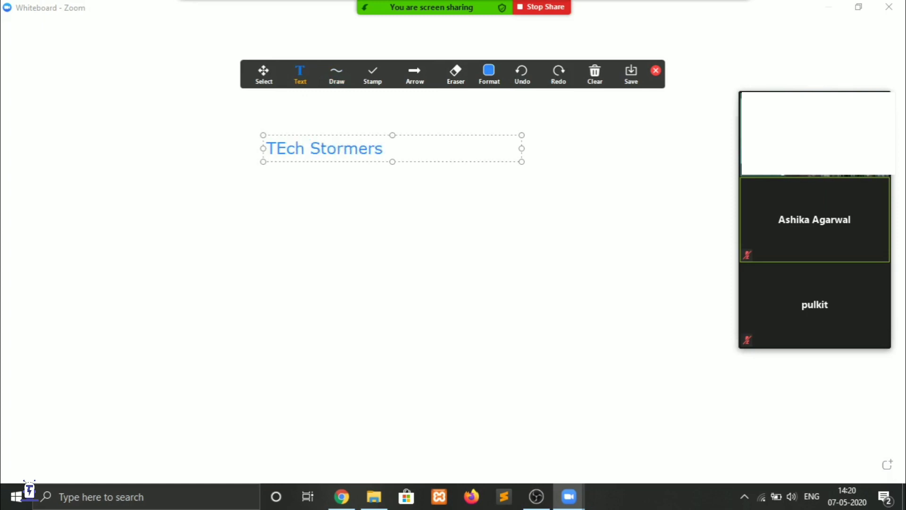
Save the whiteboard, view the saved file in its folder, and minimise the folder window
click(630, 76)
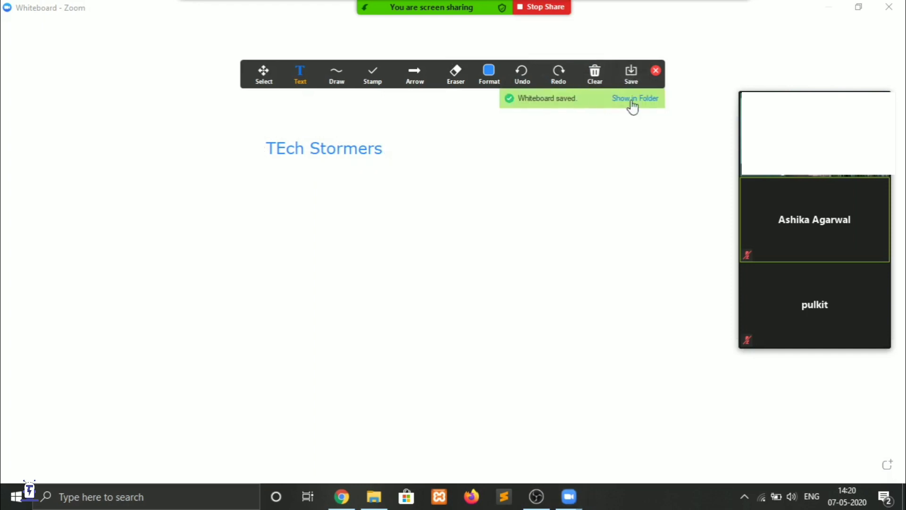
click(631, 102)
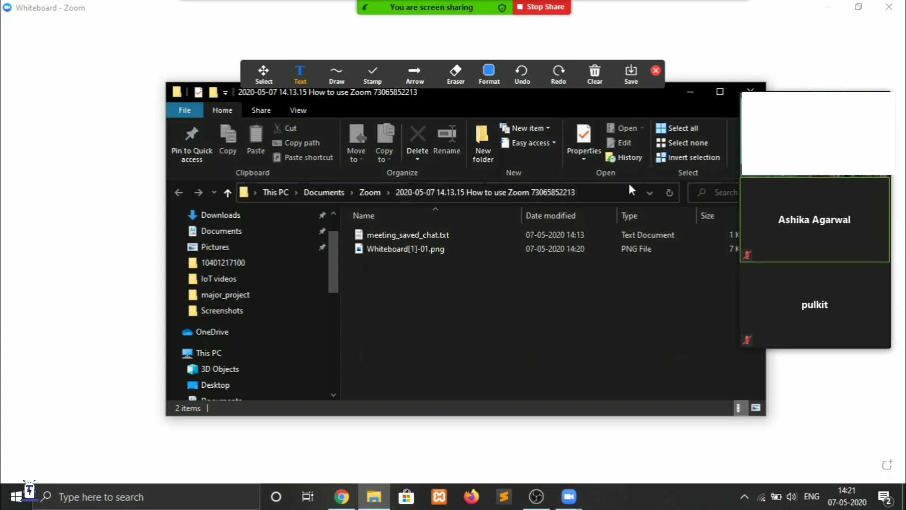
drag(556, 98, 477, 112)
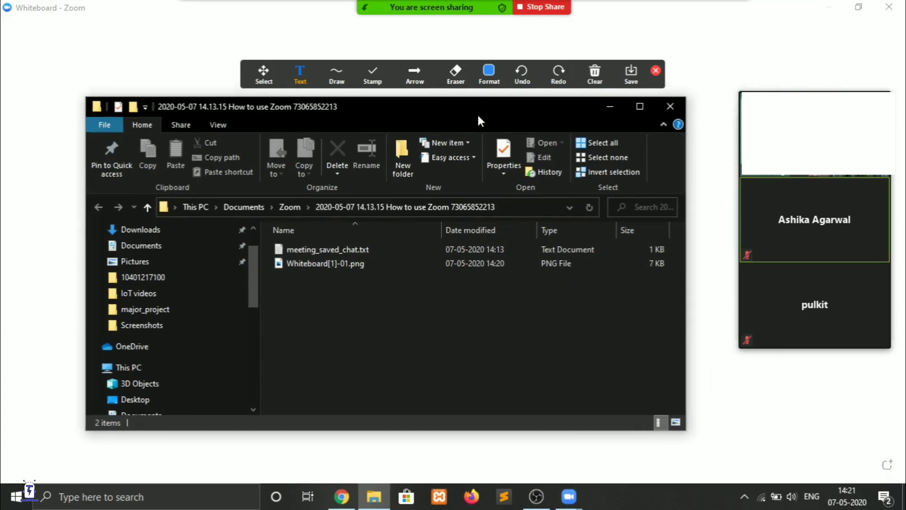
click(610, 106)
Close the whiteboard's annotation toolbar
click(655, 73)
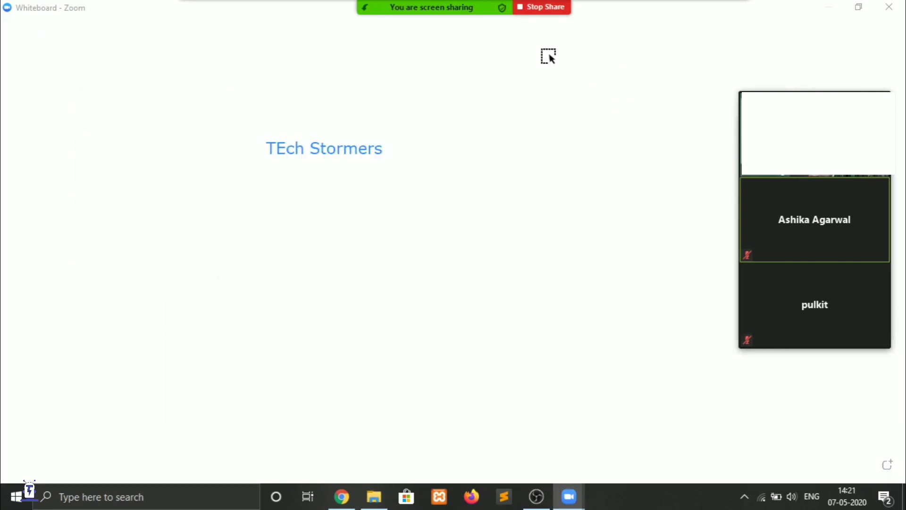
mouse_move(441, 6)
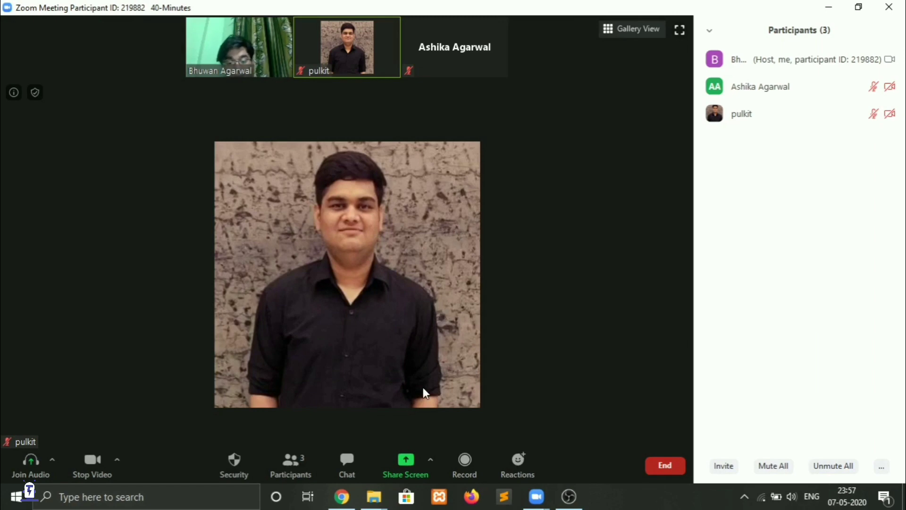
Share the entire screen with the meeting participants
click(404, 467)
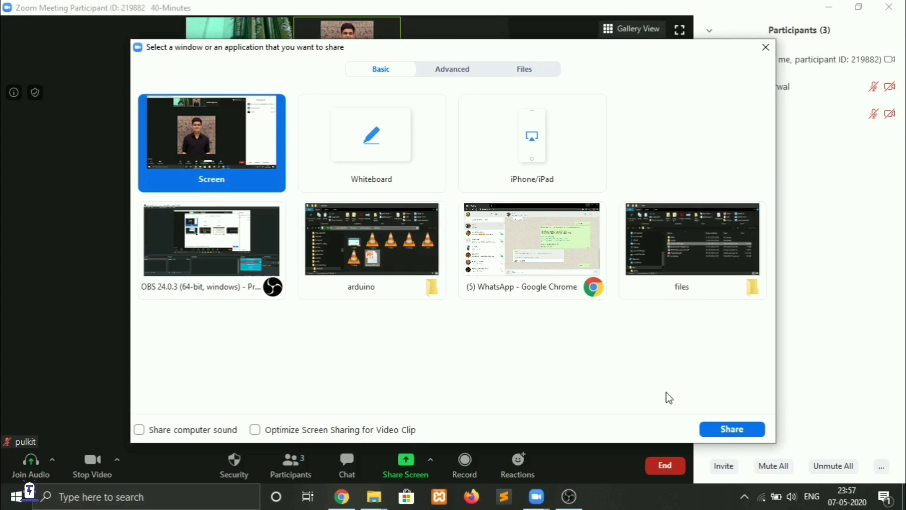
click(725, 430)
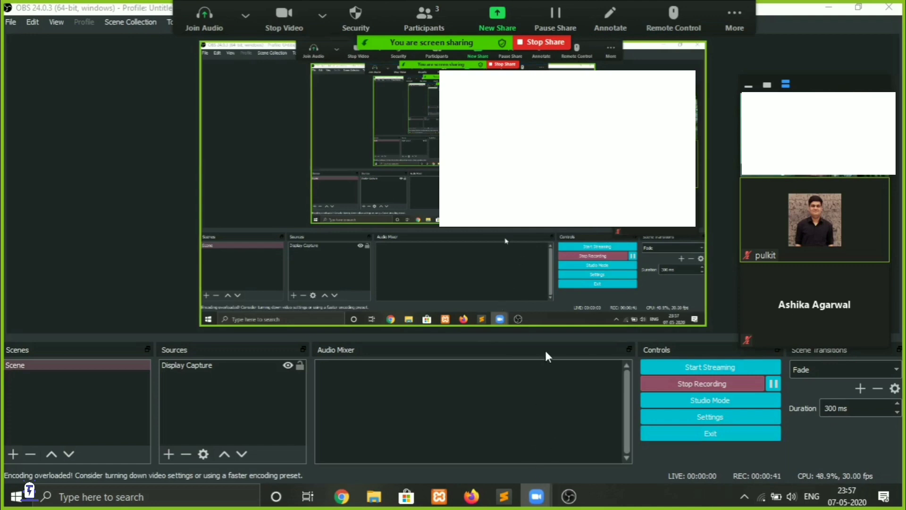
Minimise the recording program, open the Arduino IDE presentation from the desktop's files folder, and dismiss the Office activation wizard
click(826, 7)
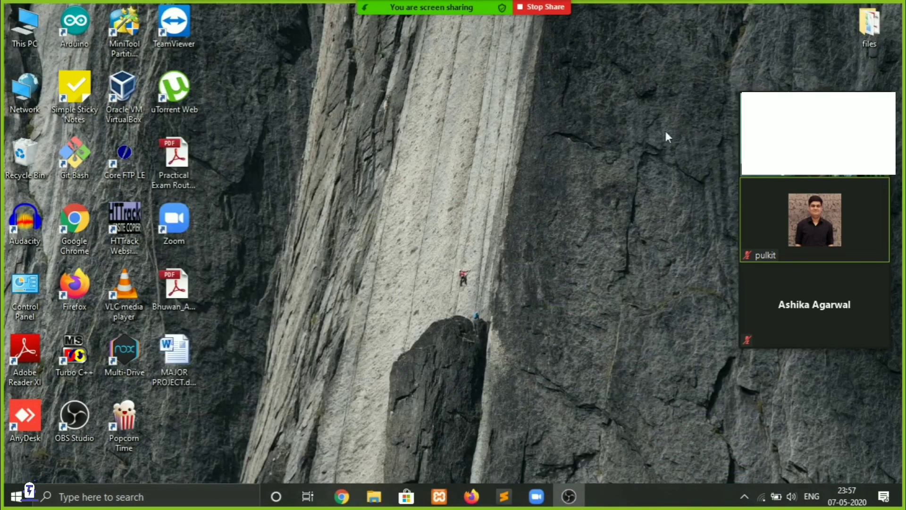
double_click(866, 27)
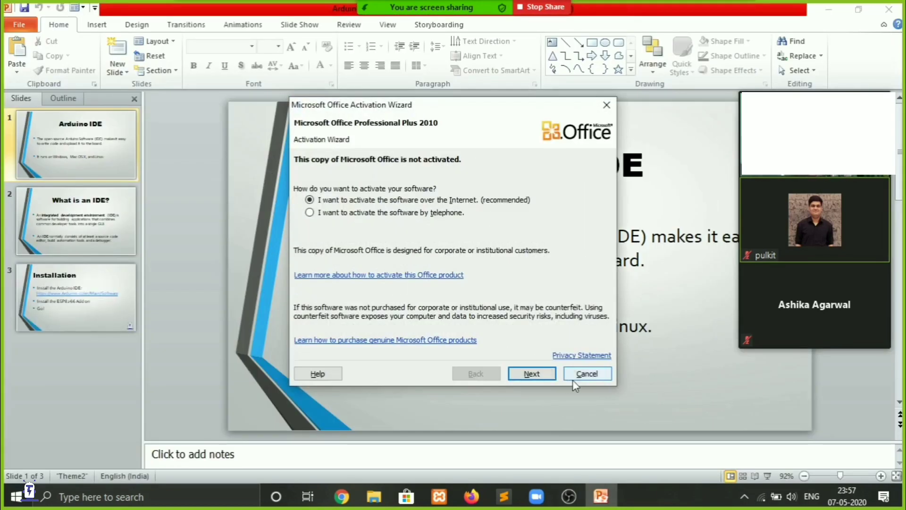
click(577, 378)
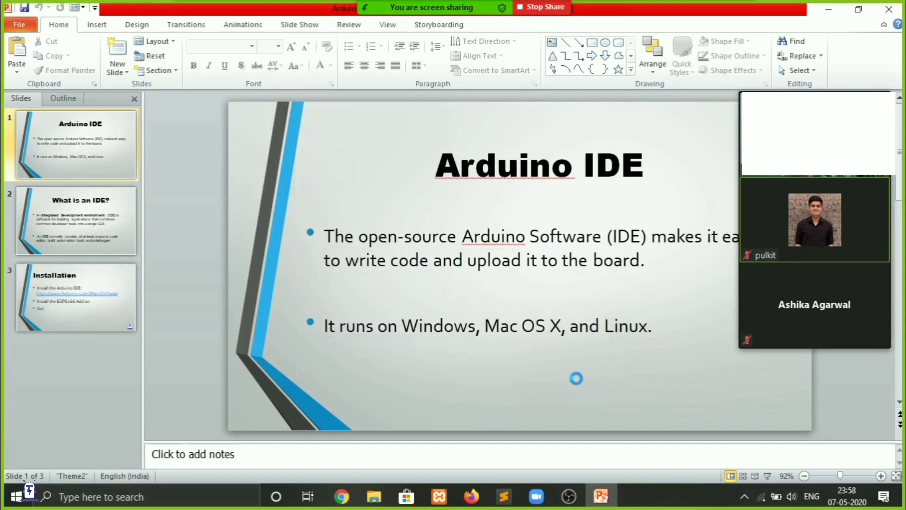
Present the Arduino IDE slides from the first to the end of the show, and stop sharing the screen
key(F5)
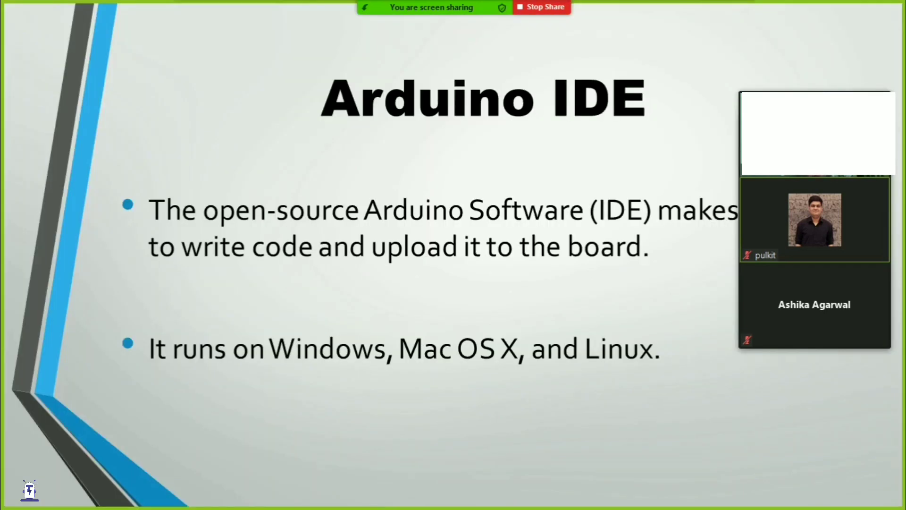
key(Right)
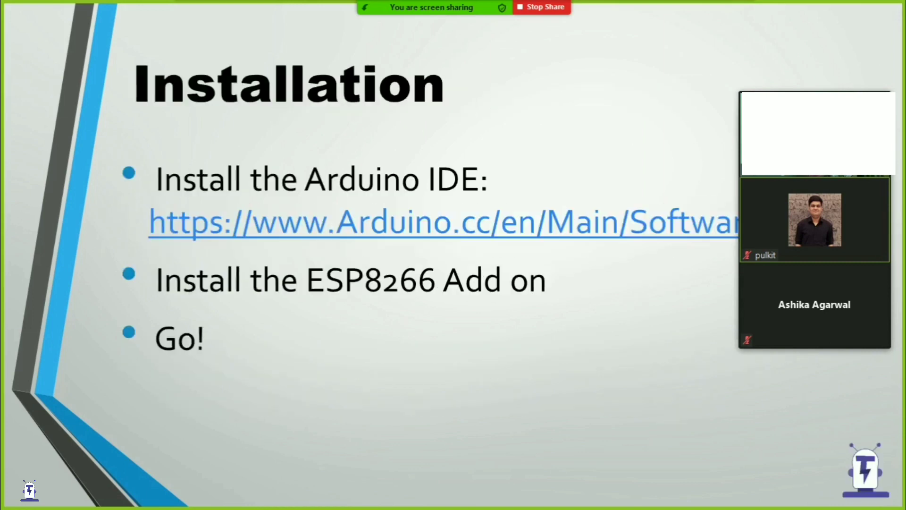
key(Right)
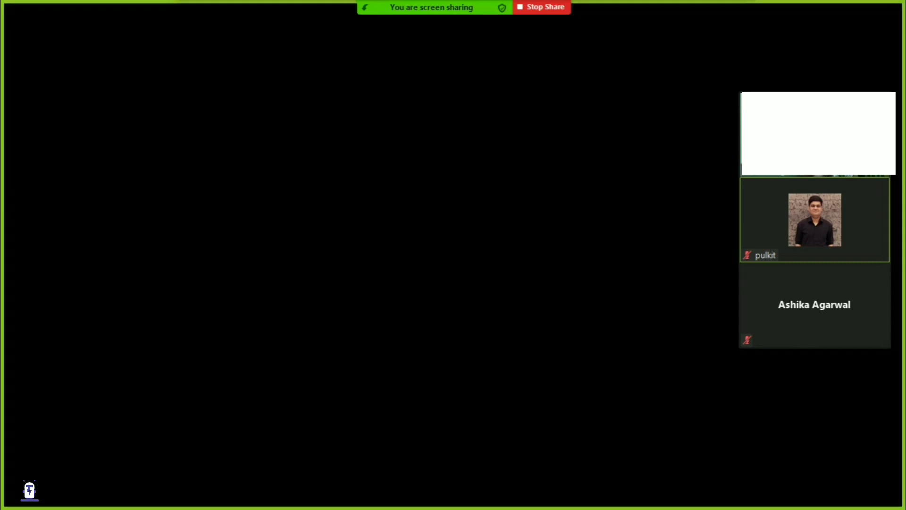
key(Right)
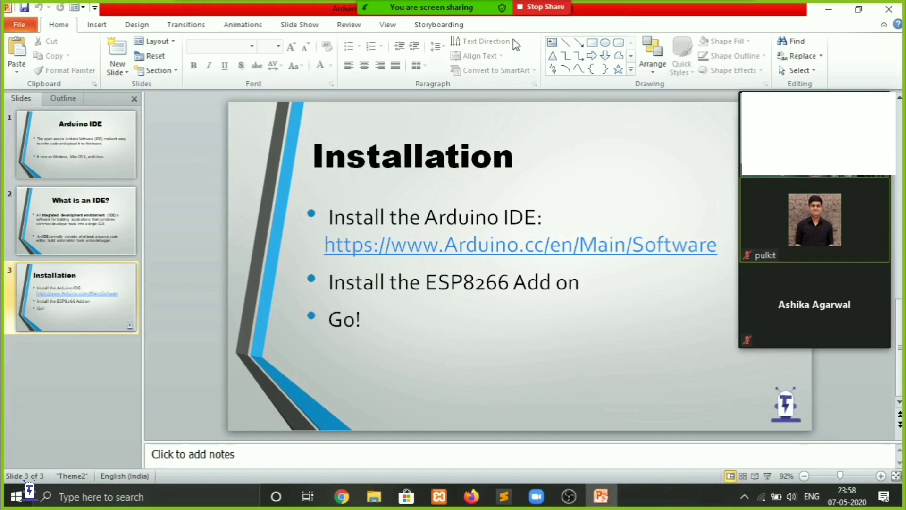
mouse_move(457, 3)
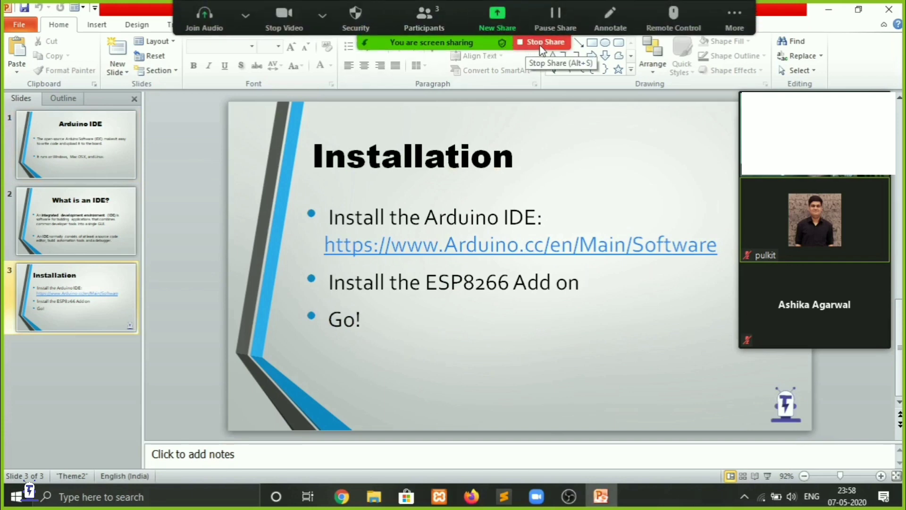
click(541, 44)
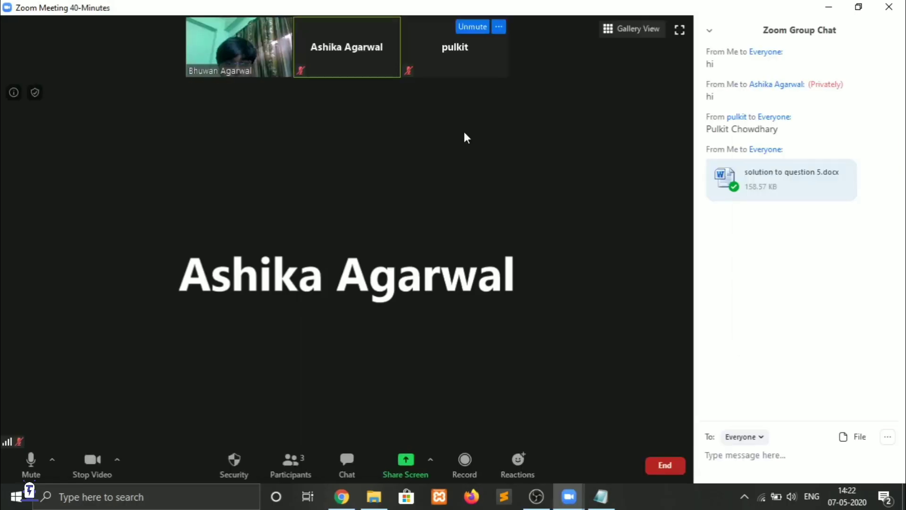
Start recording the meeting and send a clapping reaction
click(465, 471)
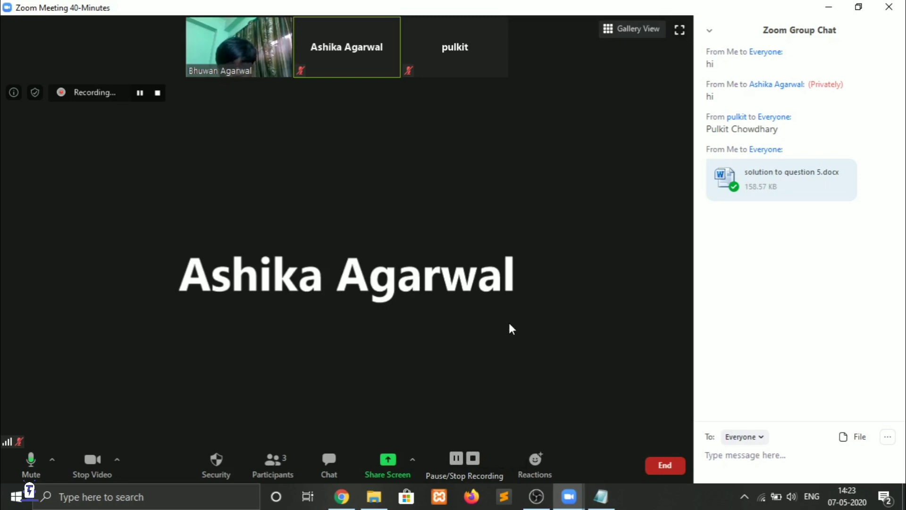
click(530, 469)
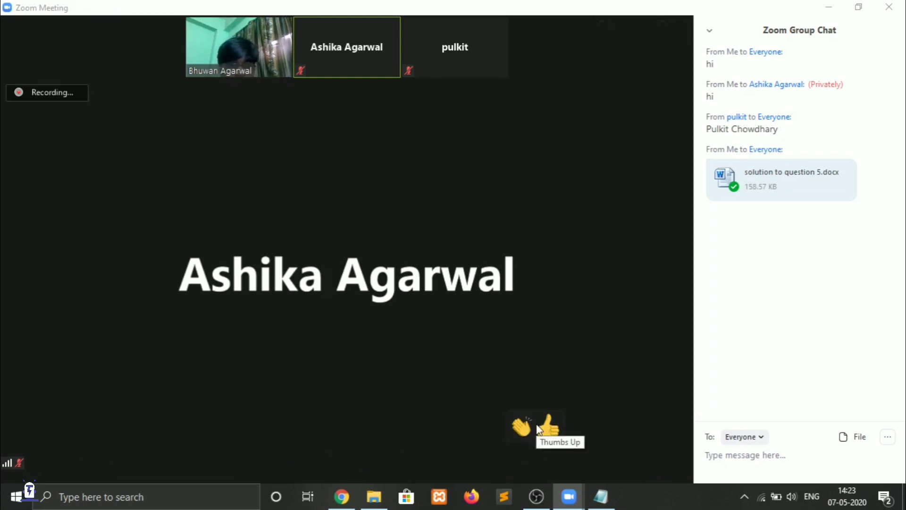
click(520, 426)
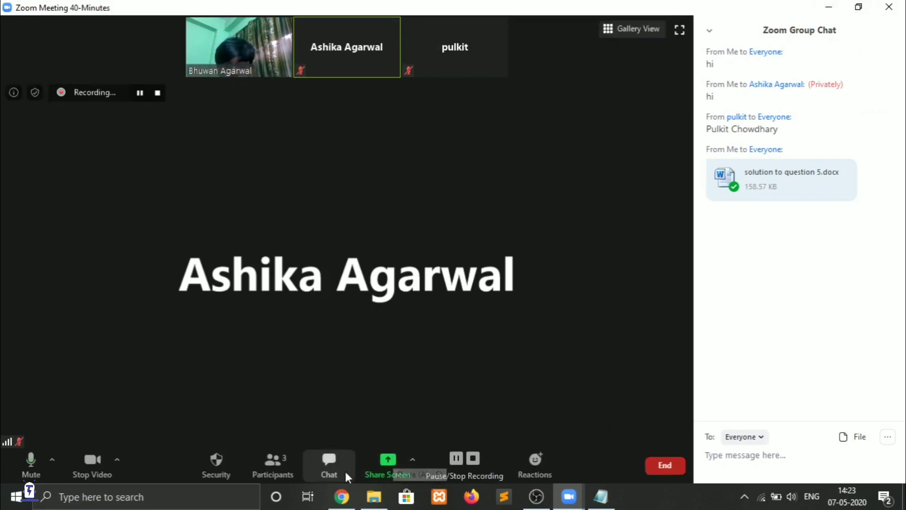
Close the group chat and stop the meeting recording
click(344, 470)
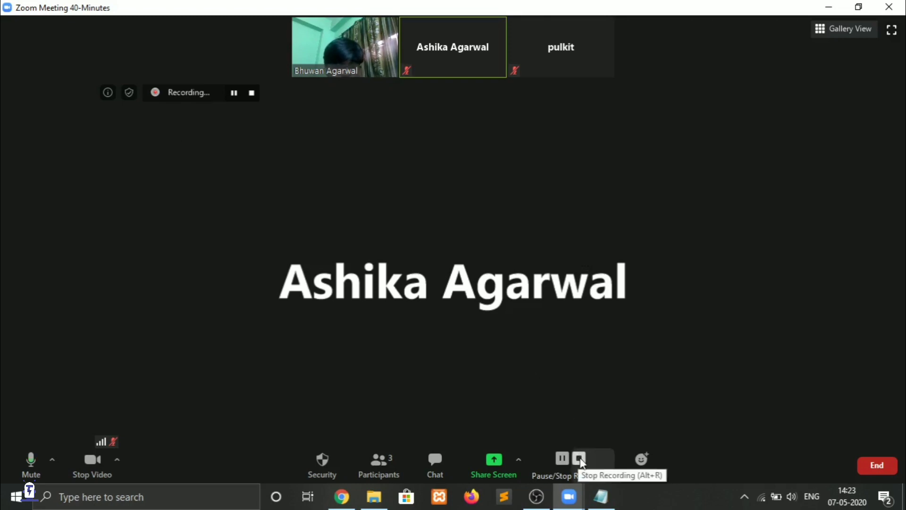
click(580, 458)
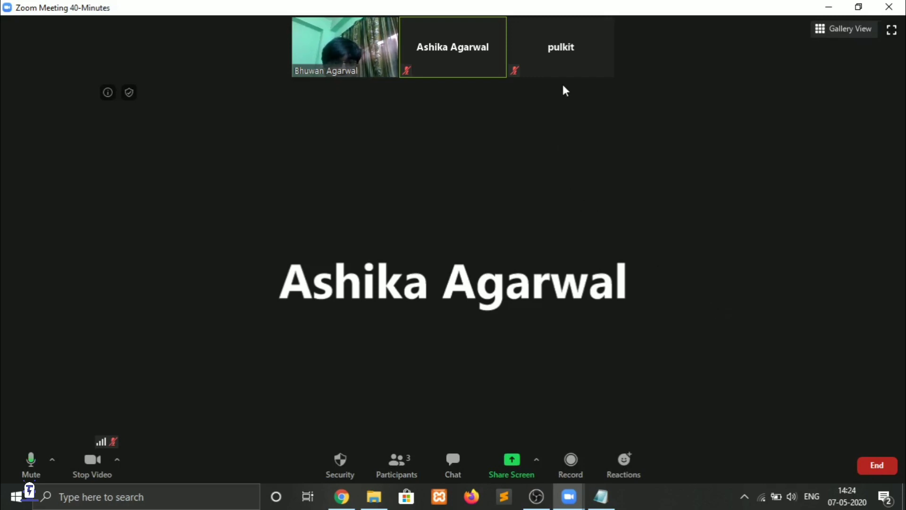
View the host options for the last participant, and remove the participant in the highlighted middle tile from the meeting
mouse_move(555, 46)
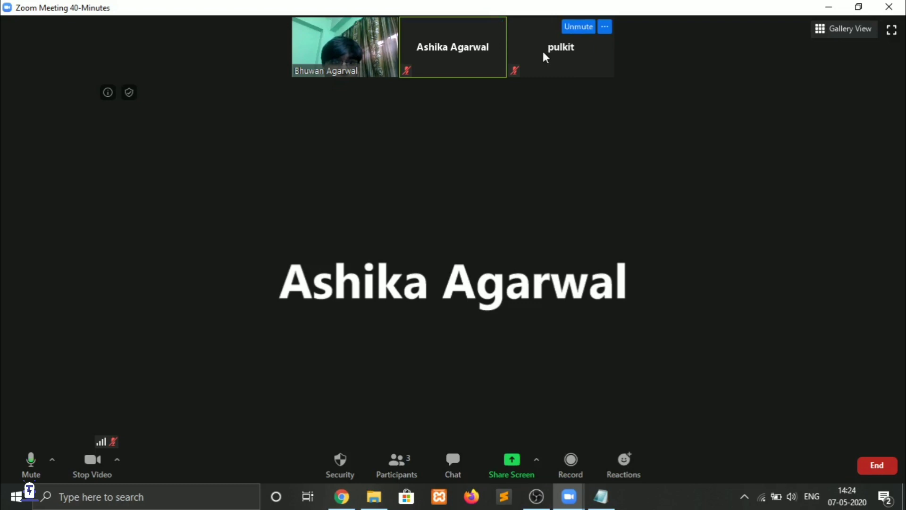
click(604, 28)
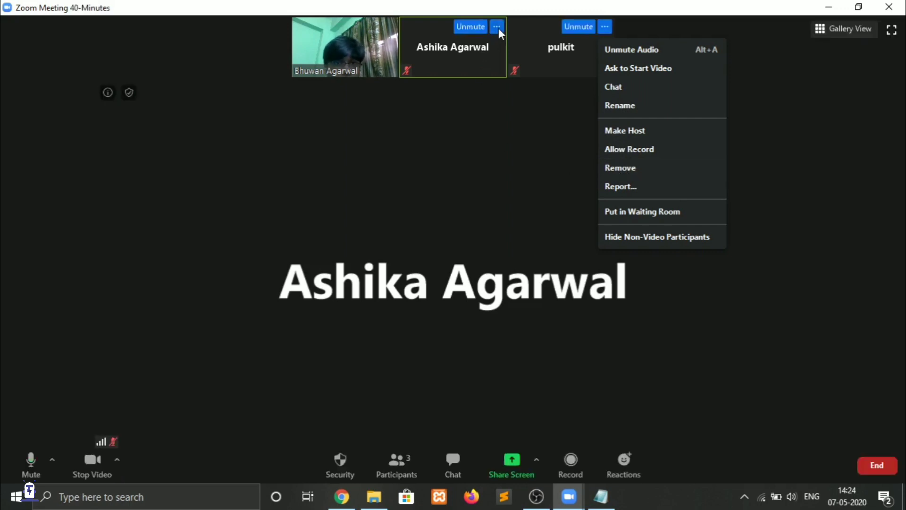
click(499, 29)
click(499, 30)
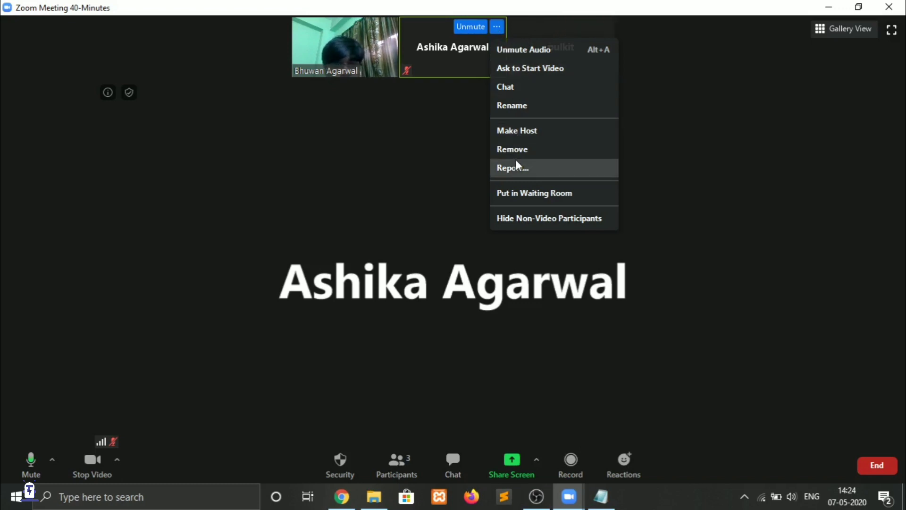
click(527, 151)
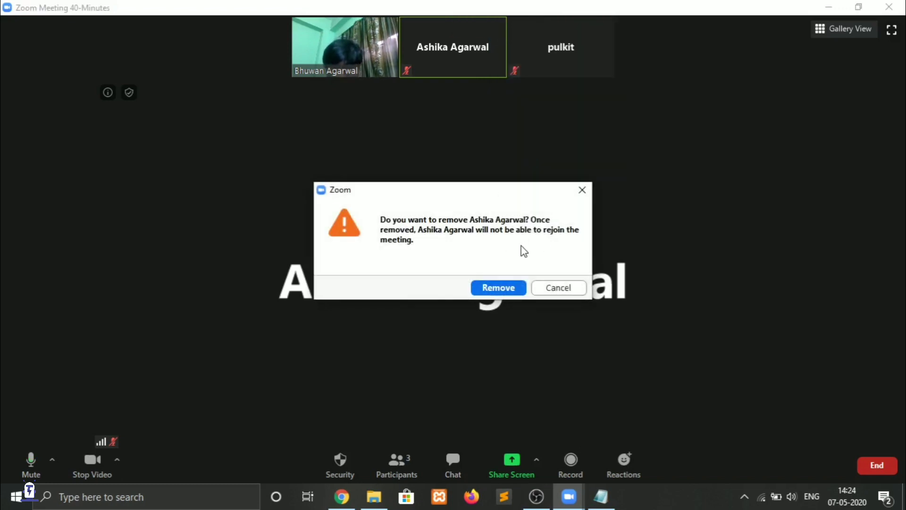
click(489, 288)
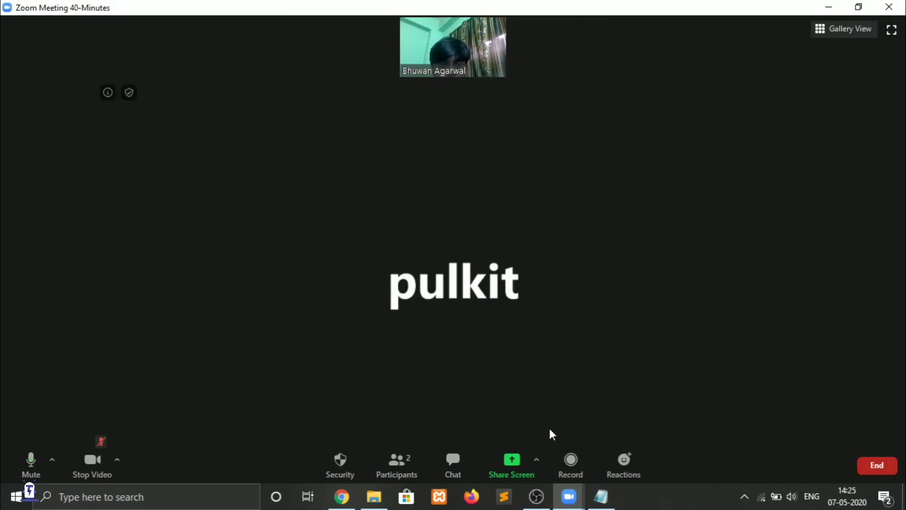
In the participants list, ask the remaining participant to start their video, and stop that video again
click(398, 460)
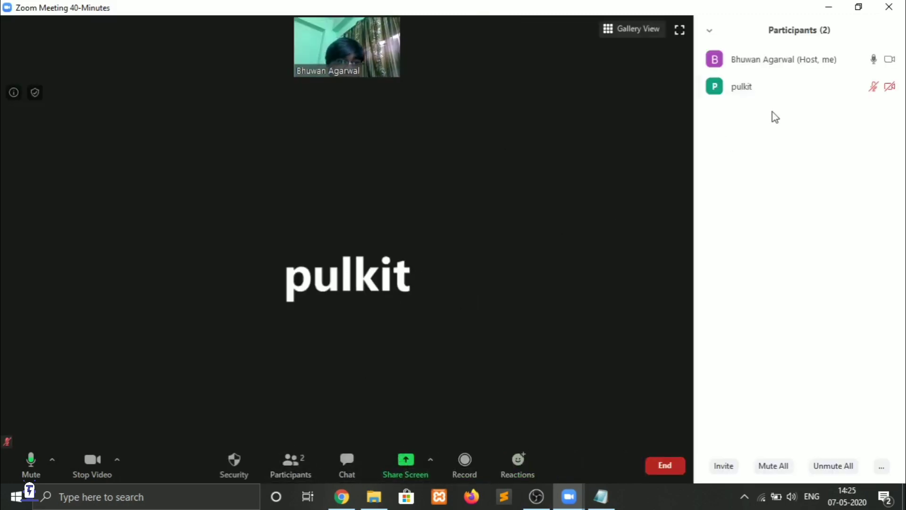
mouse_move(752, 78)
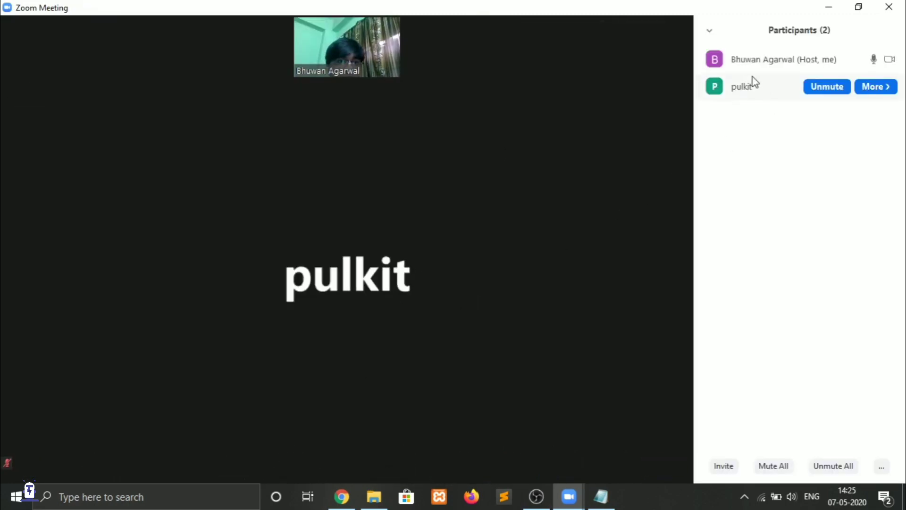
click(868, 90)
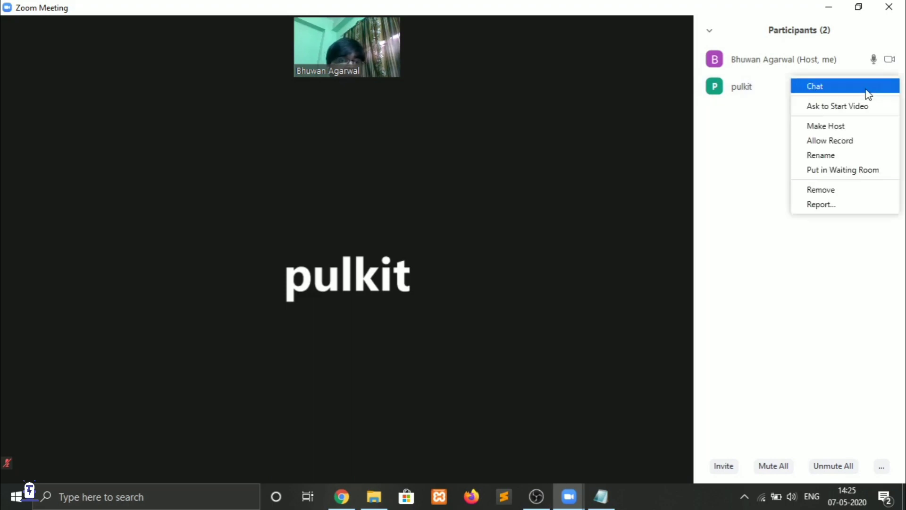
click(848, 107)
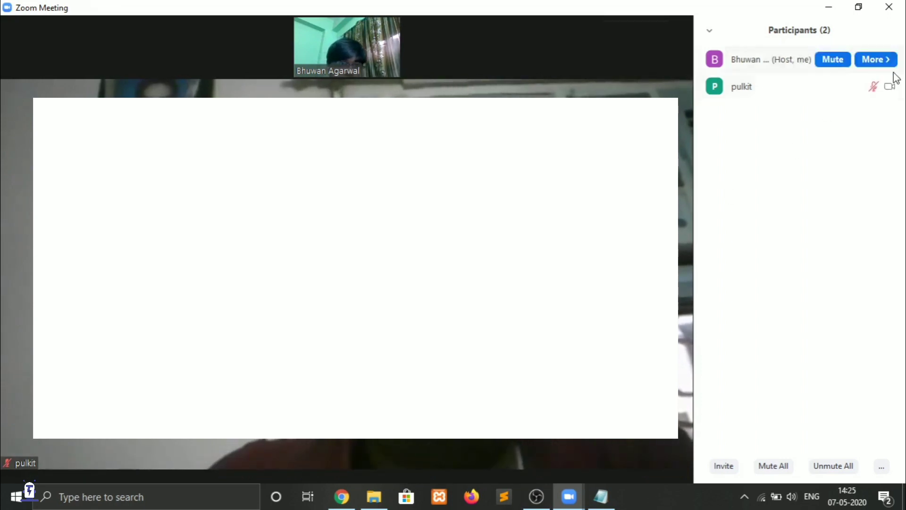
click(879, 86)
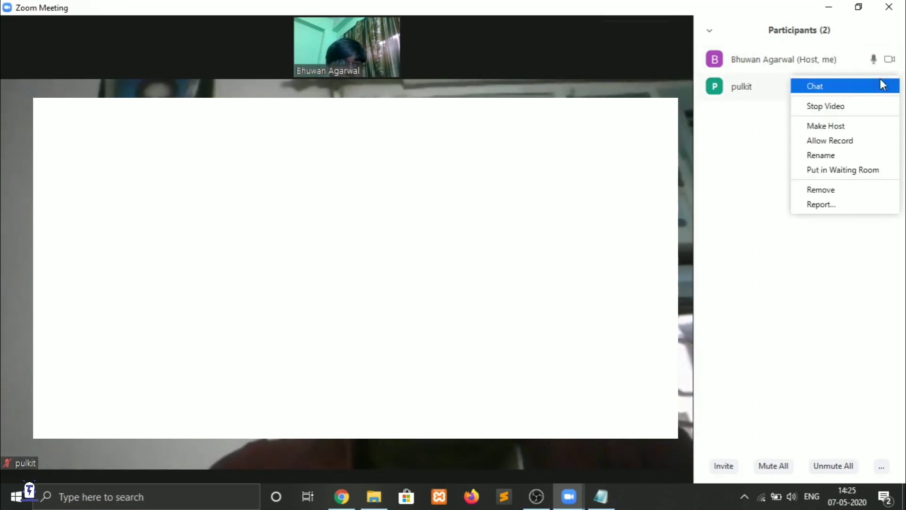
click(839, 112)
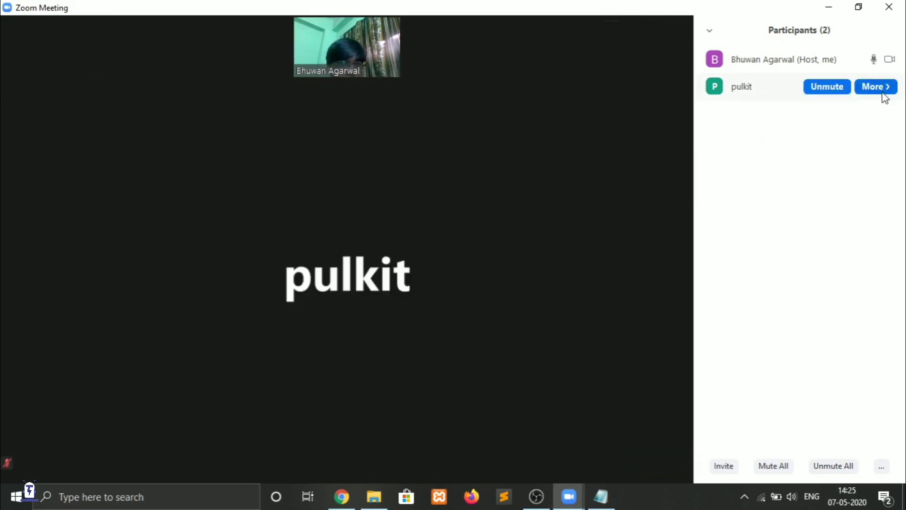
Allow the remaining participant to record the meeting, and forbid their recording again
click(878, 90)
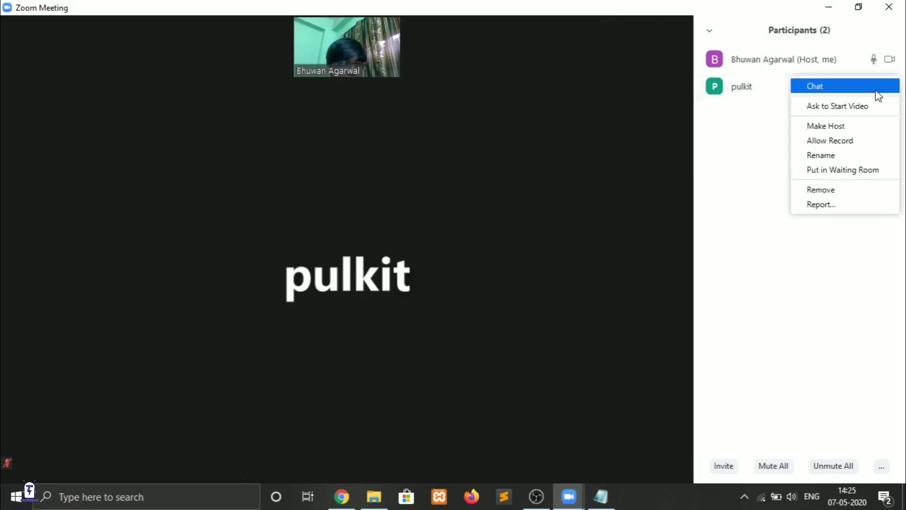
click(836, 140)
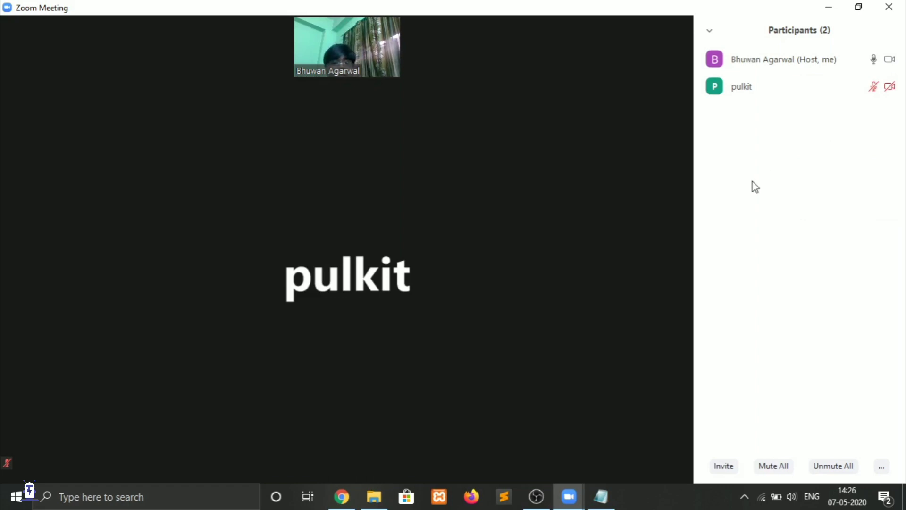
mouse_move(523, 276)
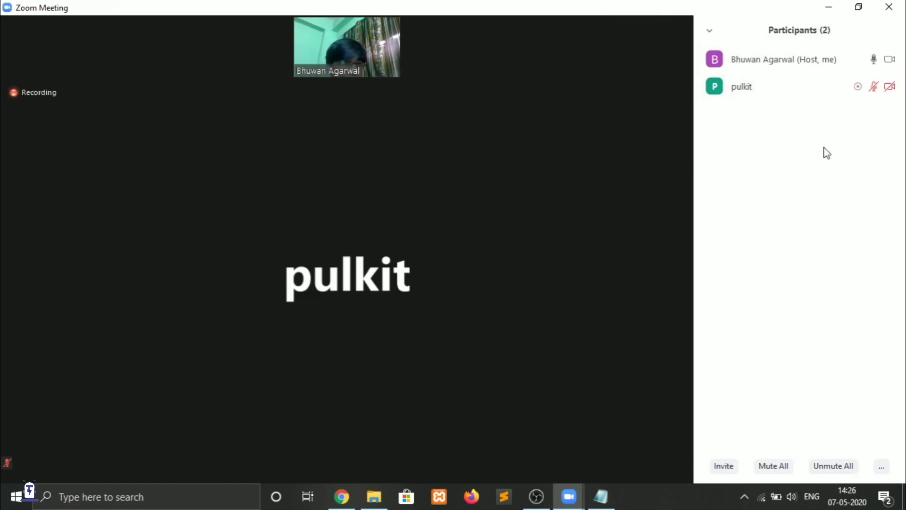
mouse_move(861, 91)
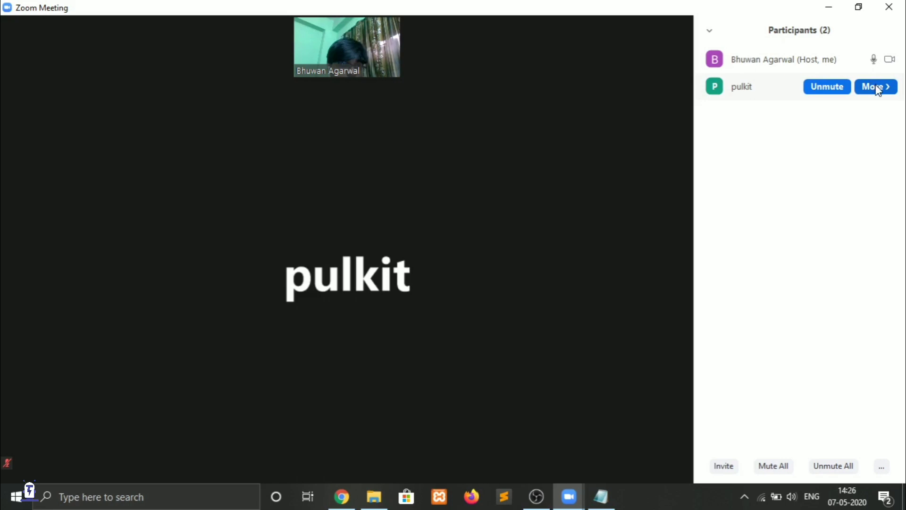
click(877, 87)
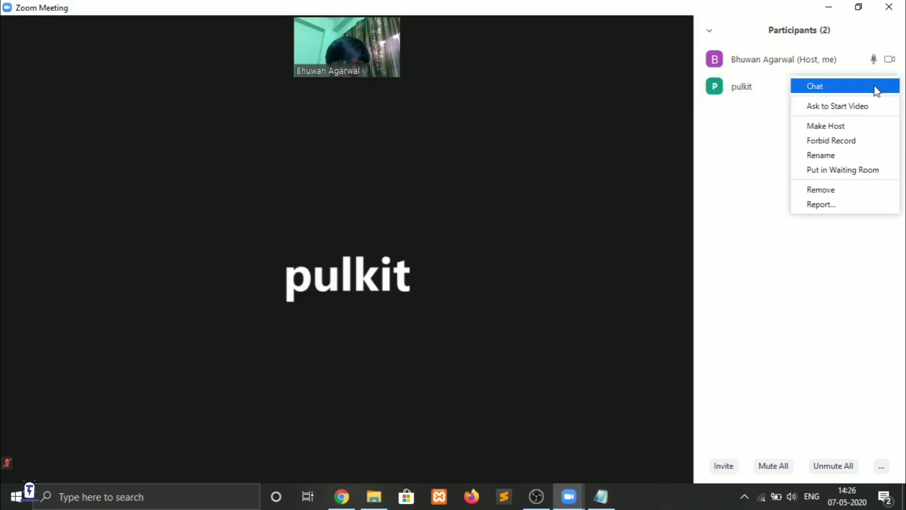
click(836, 144)
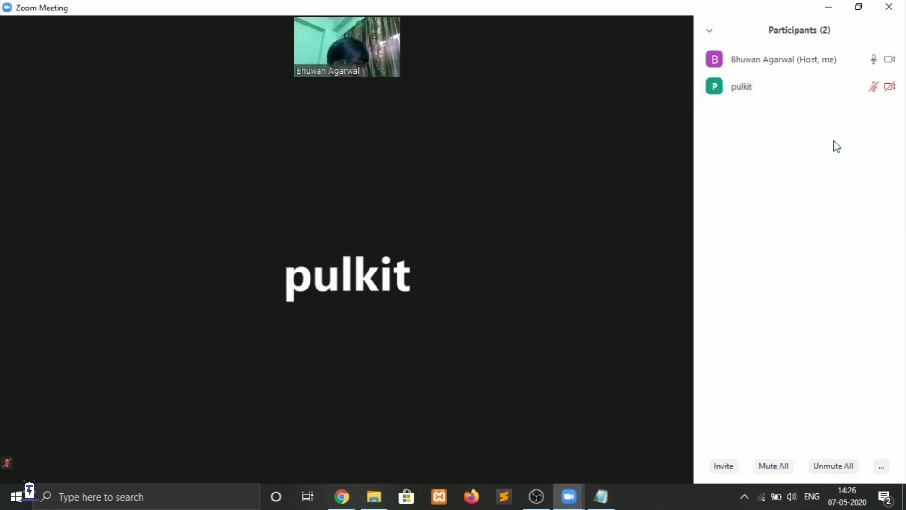
Rename the remaining participant's screen name to "my friend"
mouse_move(808, 94)
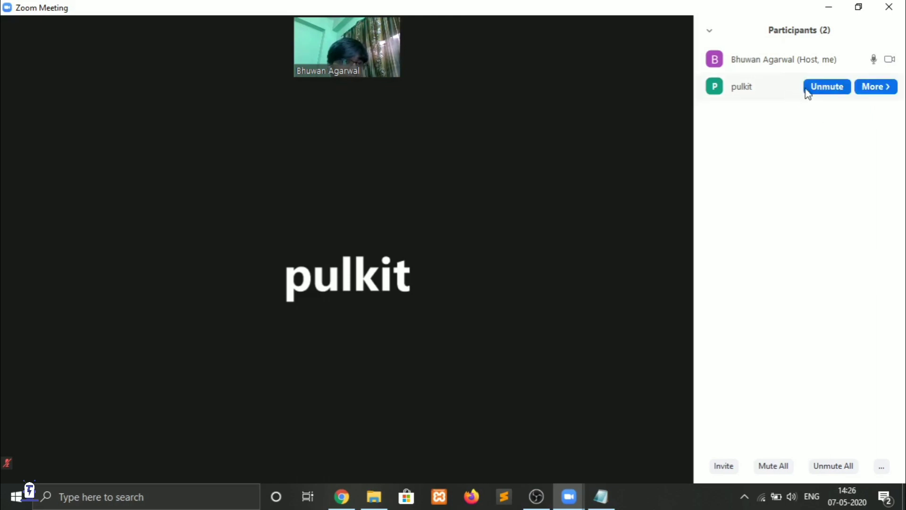
click(874, 86)
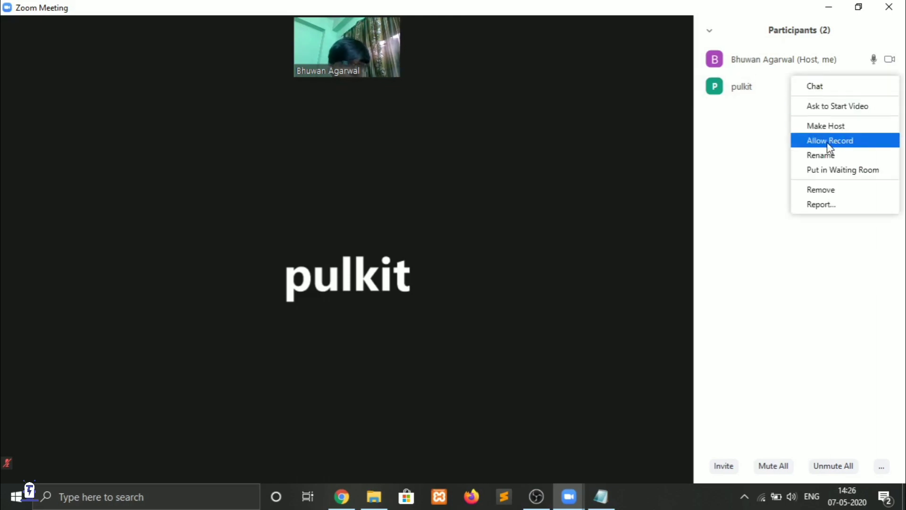
click(826, 156)
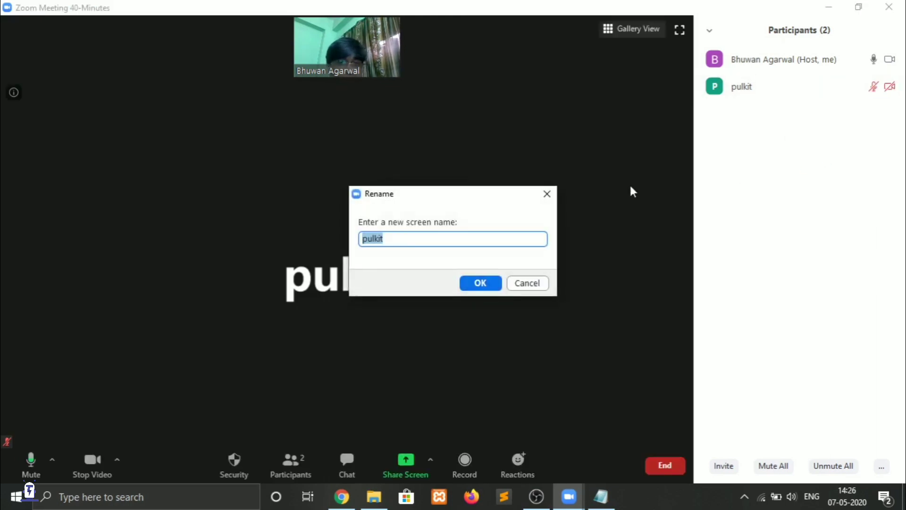
key(BackSpace)
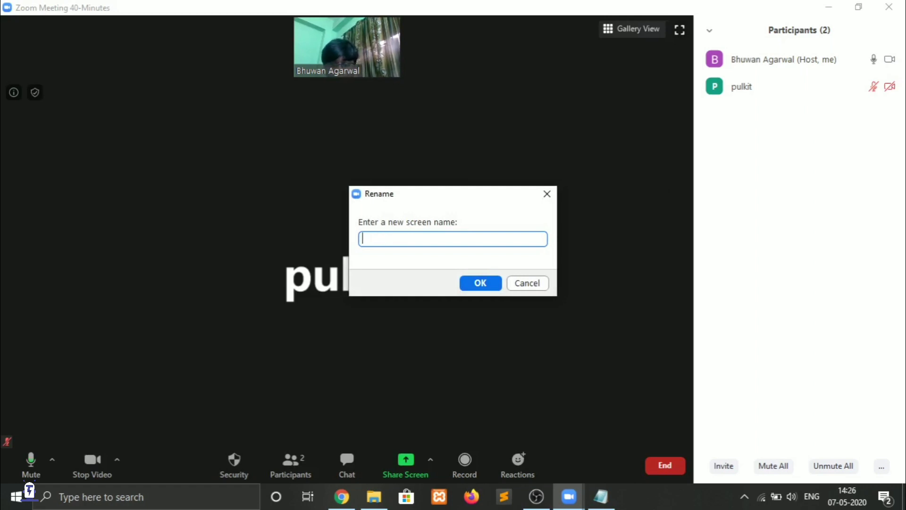
text(my fri)
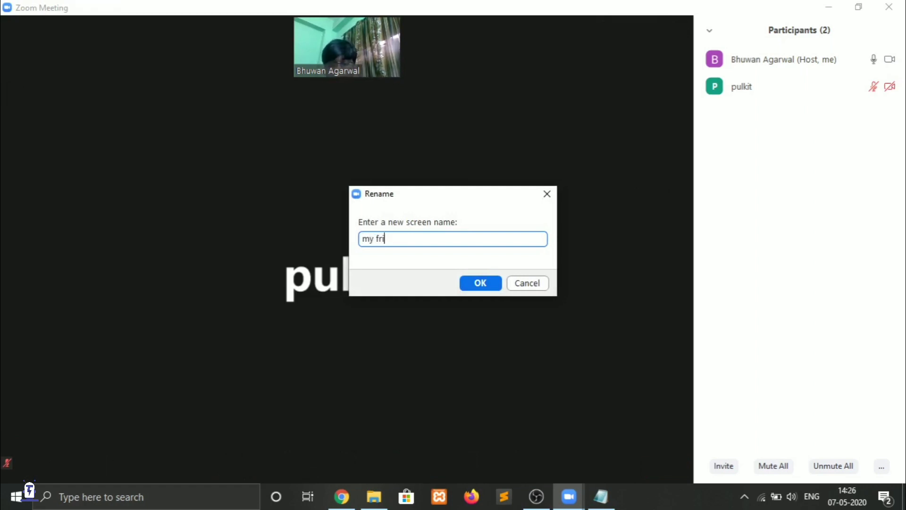
text(end)
key(Return)
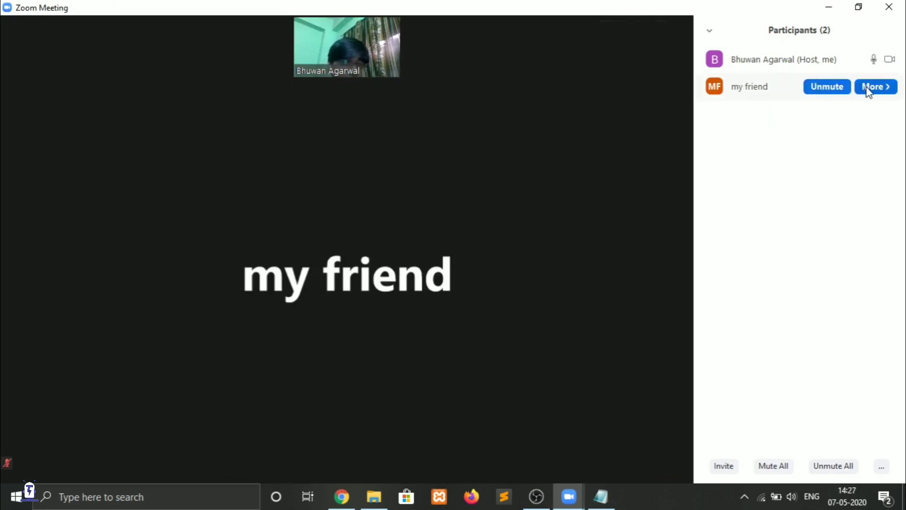
Put the participant "my friend" in the waiting room, and admit them back into the meeting
click(868, 89)
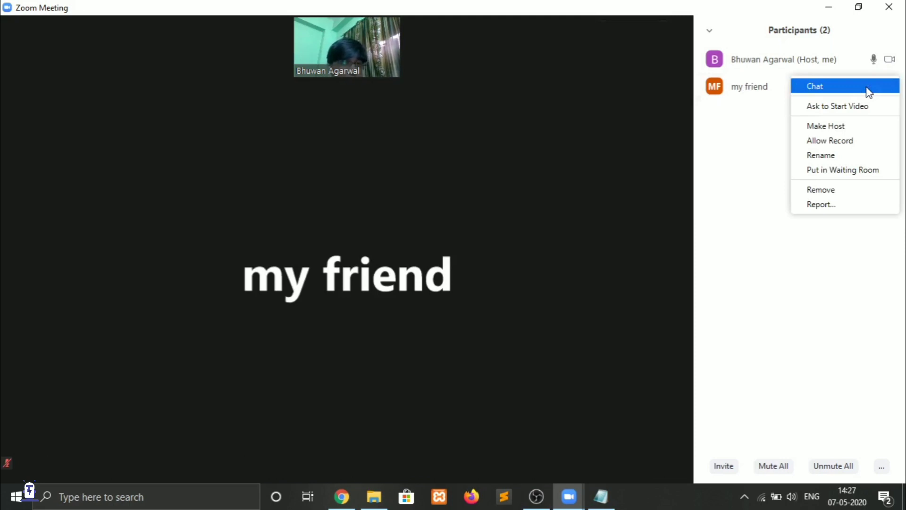
click(833, 171)
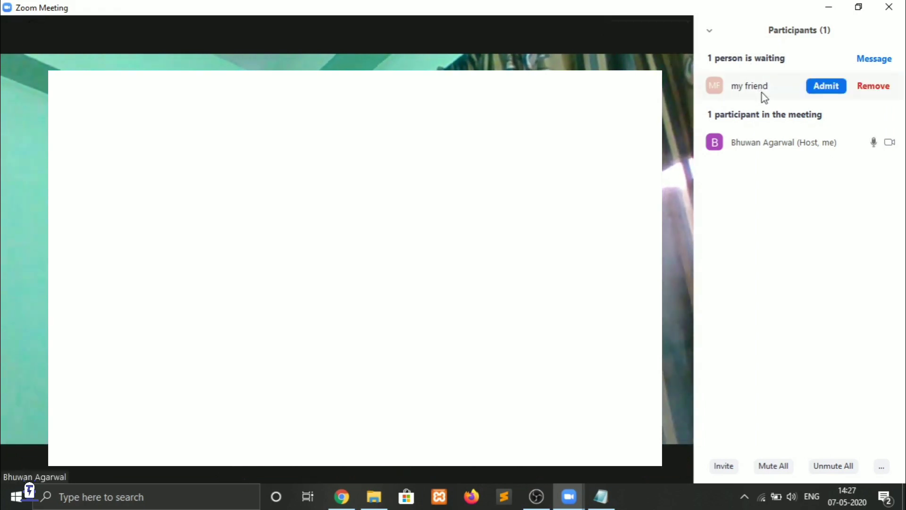
click(825, 86)
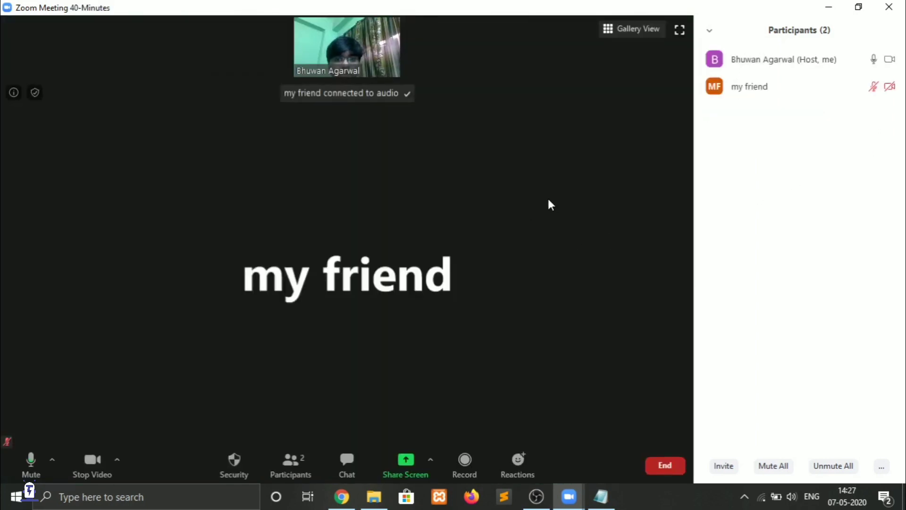
Rename the participant "my friend" back to their original first name
mouse_move(812, 94)
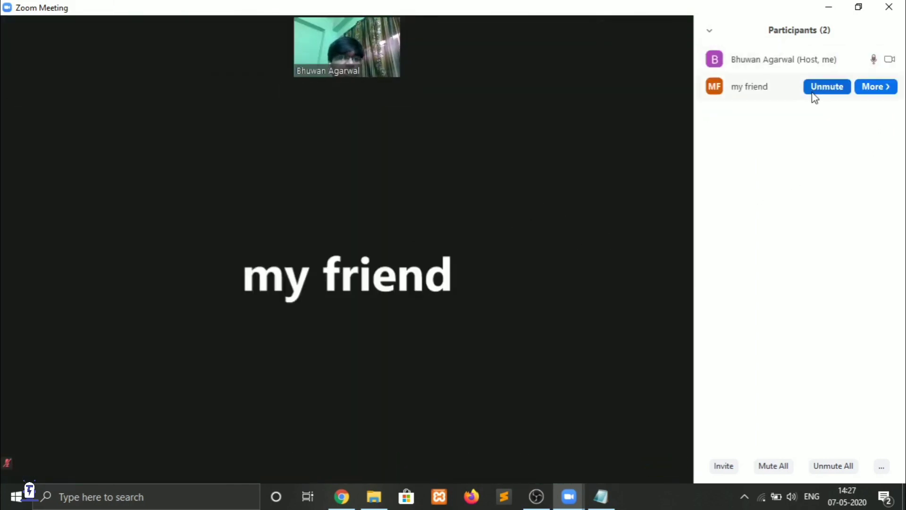
click(879, 93)
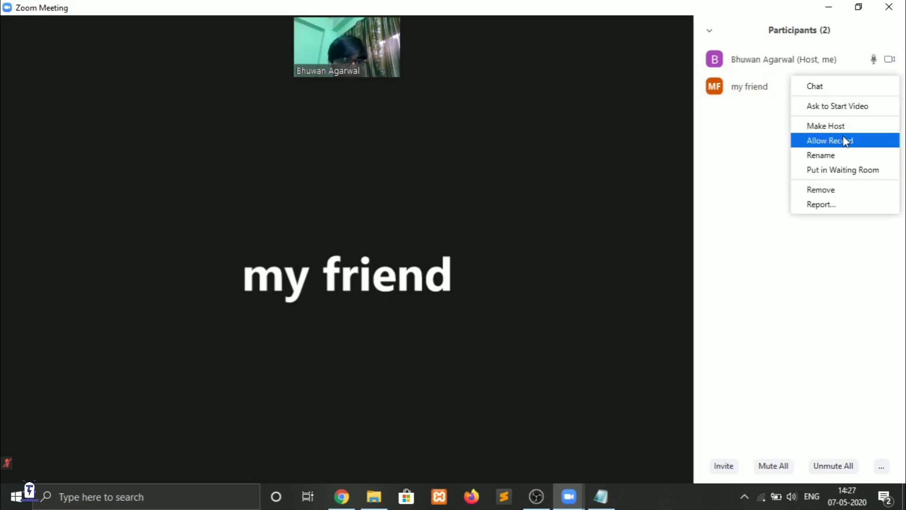
click(829, 156)
key(BackSpace)
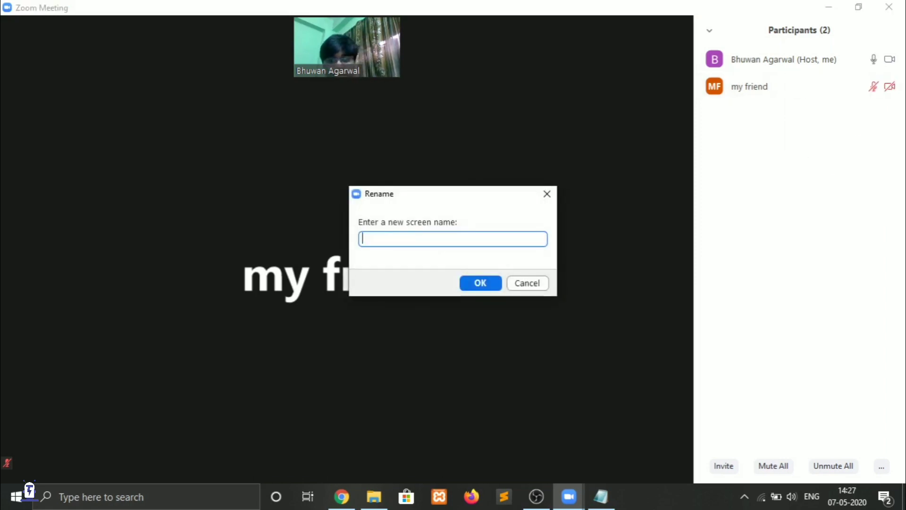
text(pulkit)
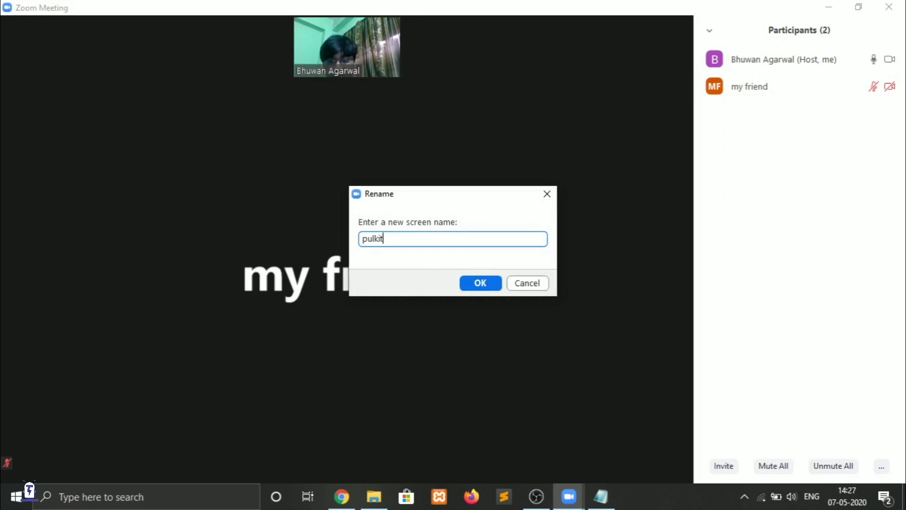
key(Return)
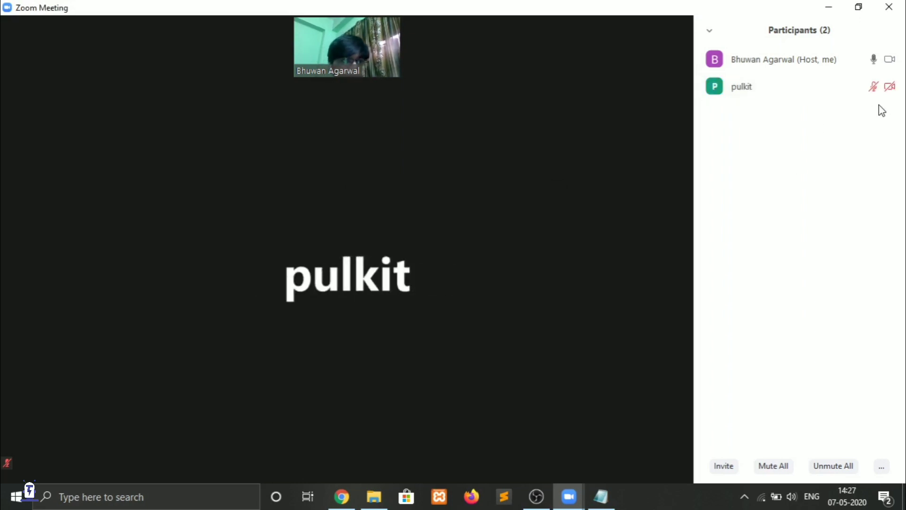
Open the report form for the remaining participant, review its problem categories and attachment options, and close it without sending
click(878, 88)
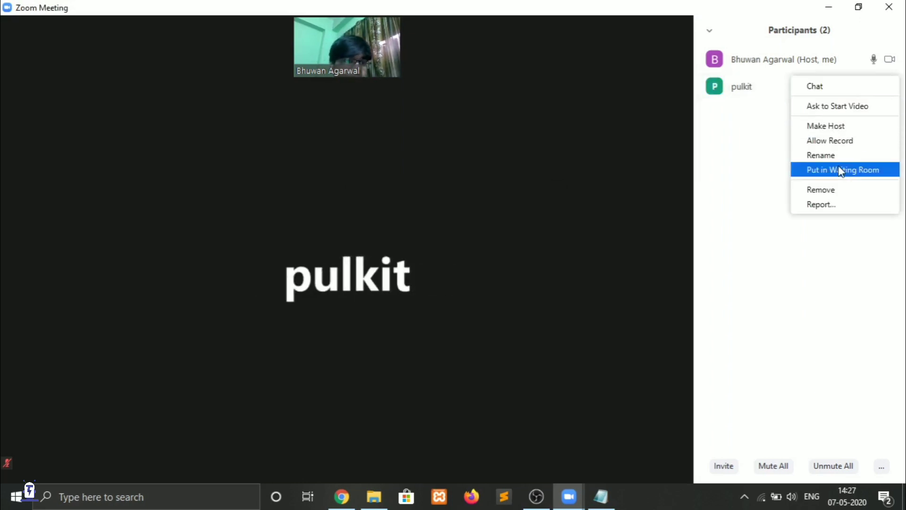
click(820, 204)
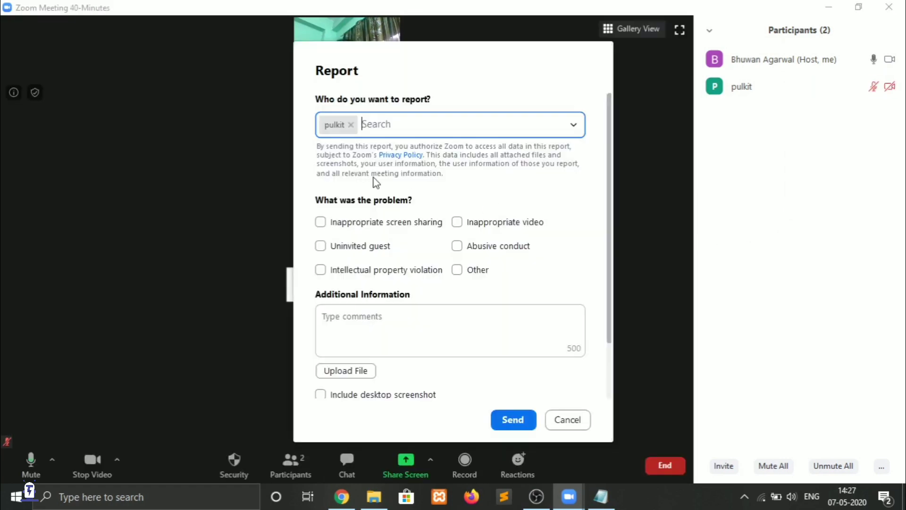
scroll(389, 217, down, 2)
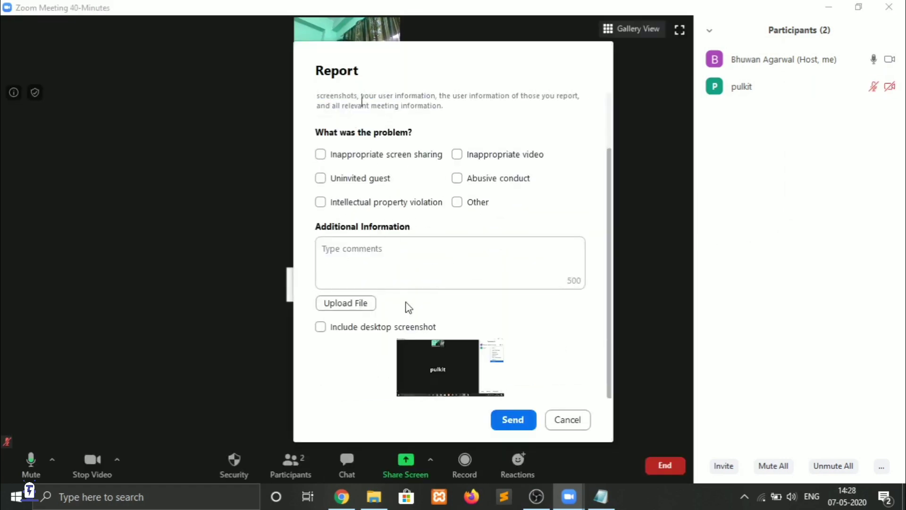
scroll(373, 221, up, 2)
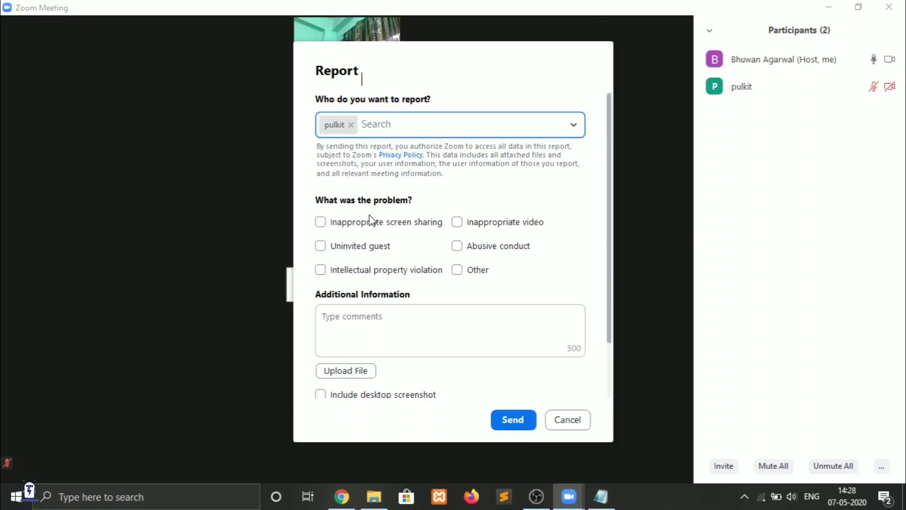
scroll(370, 221, down, 2)
scroll(390, 247, up, 2)
click(568, 418)
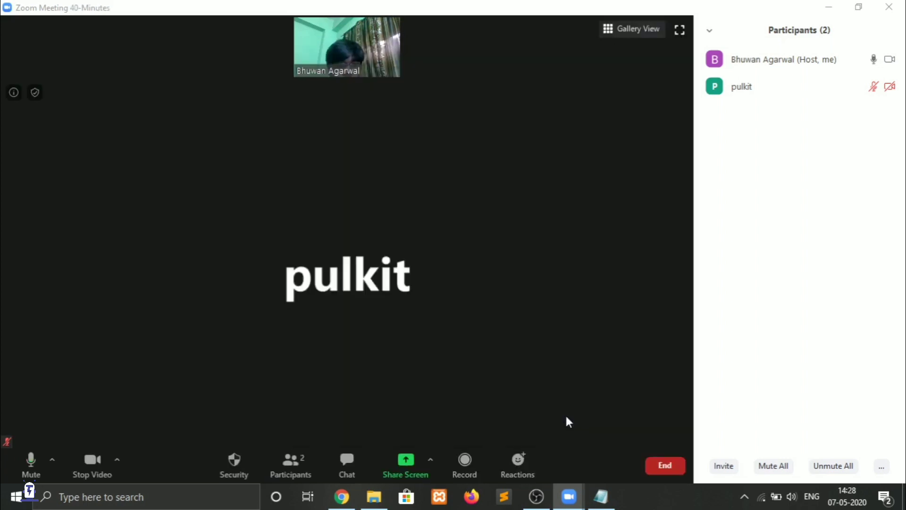
Start an email invitation to the meeting using Gmail as the email service
click(728, 468)
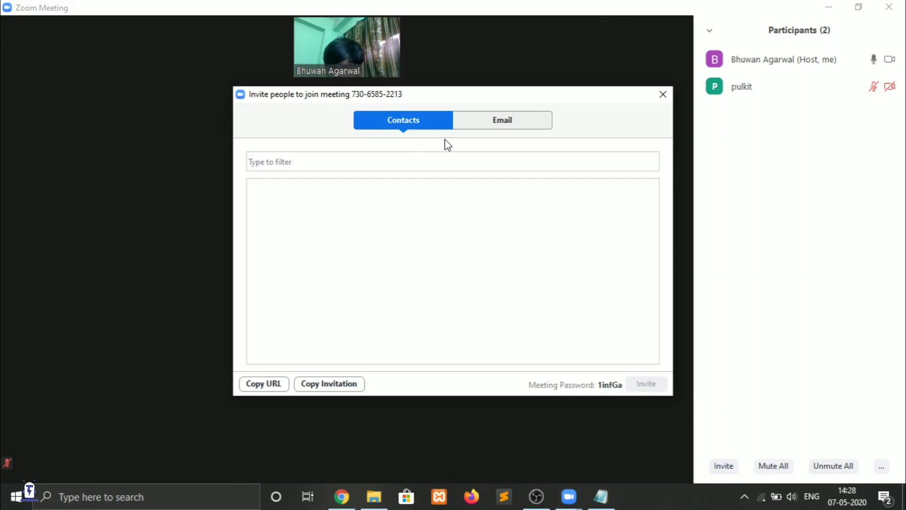
click(482, 126)
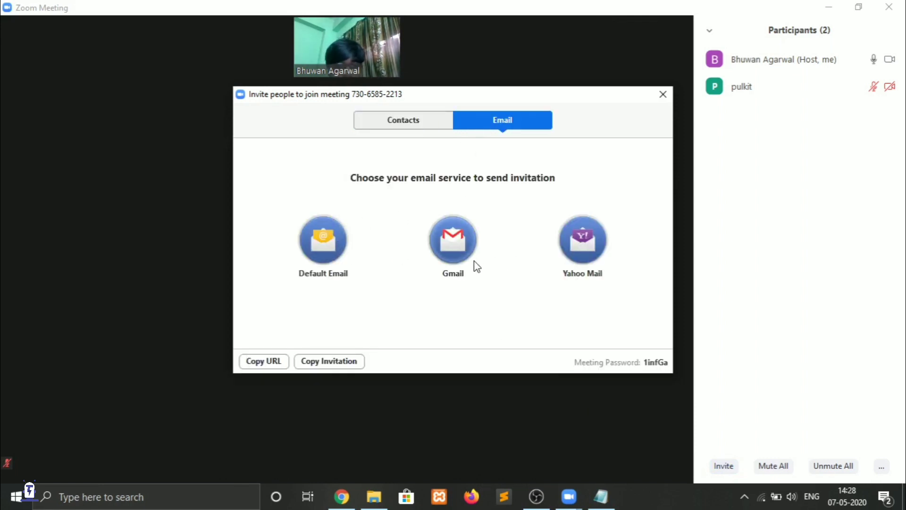
click(451, 248)
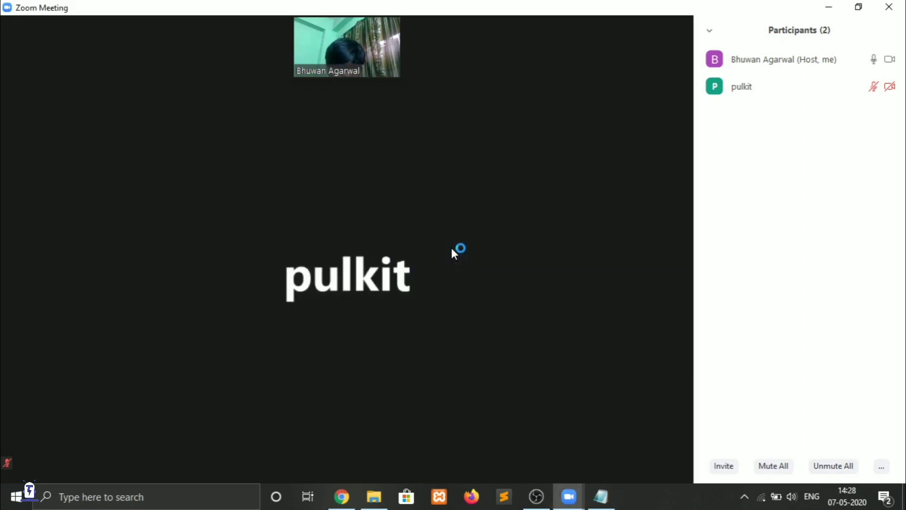